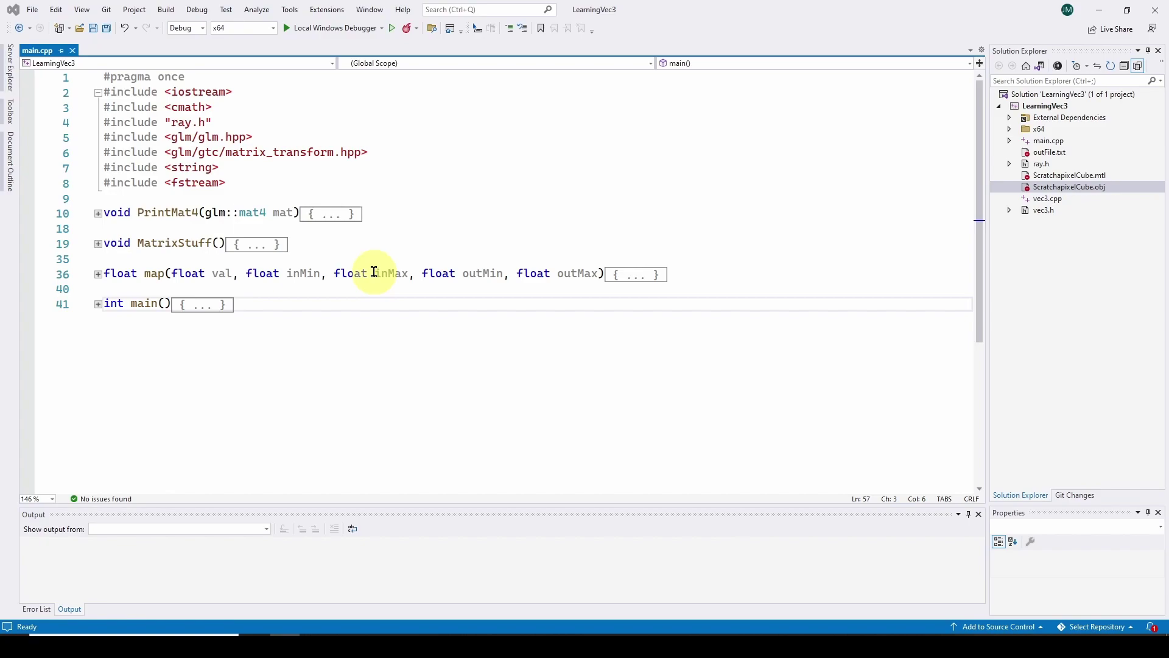
Move the OBJ Temp File Explorer window off the right edge of the screen
mouse_move(375, 279)
key("alt+Tab")
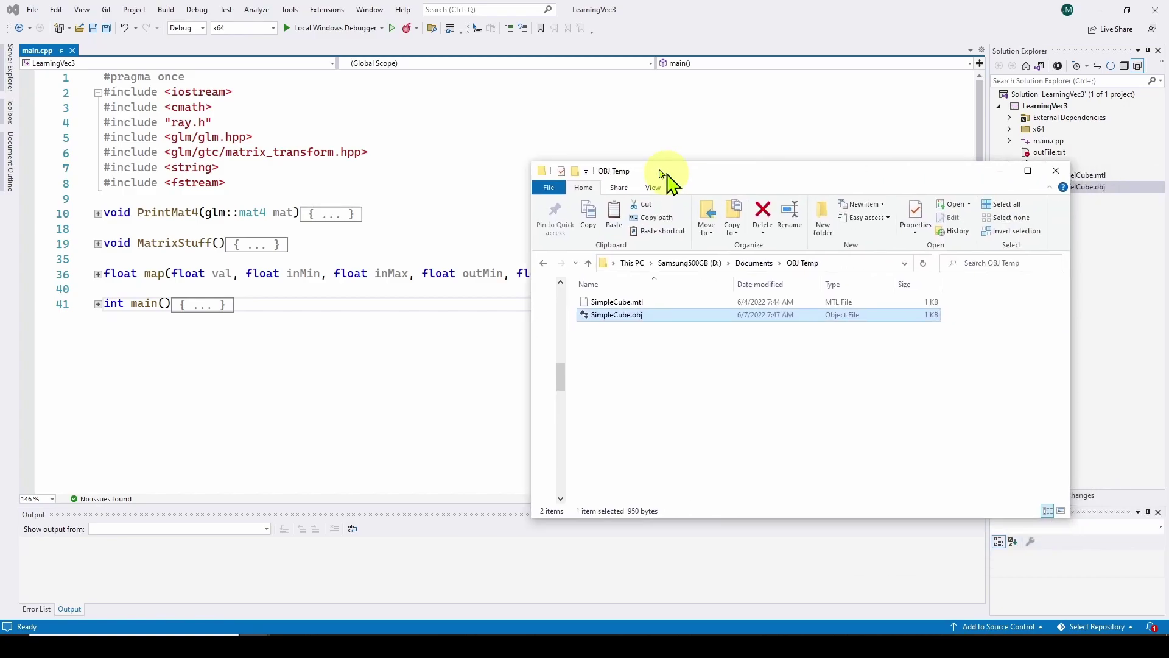
left_click_drag(665, 178, 511, 247)
key("alt+Tab")
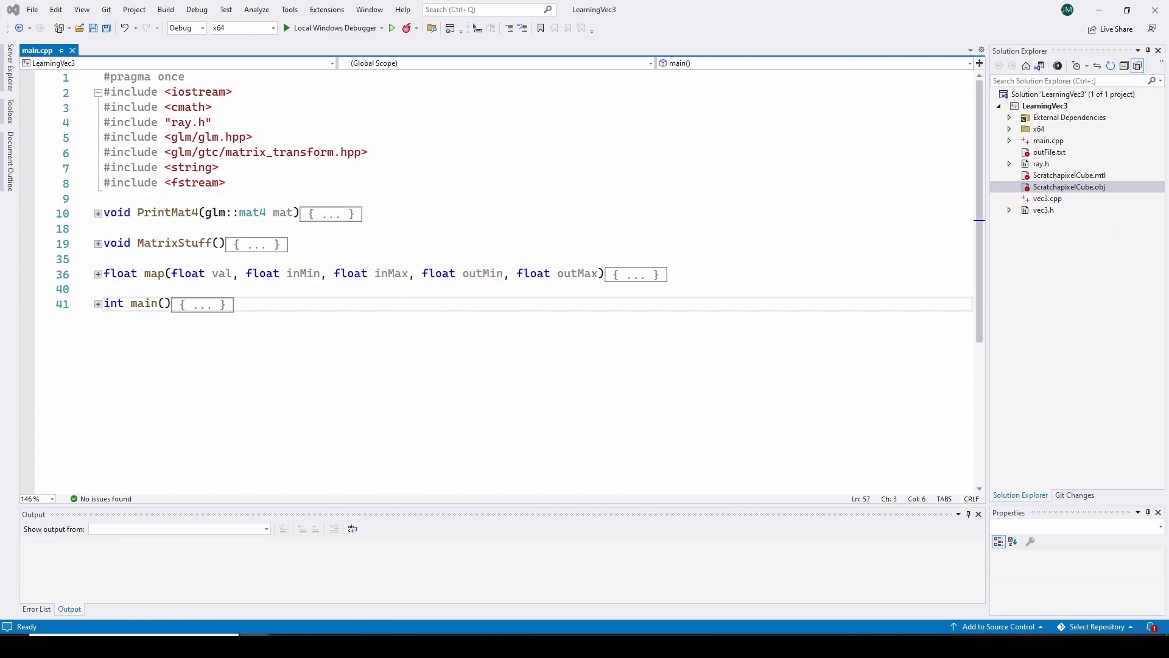
key("alt+Tab")
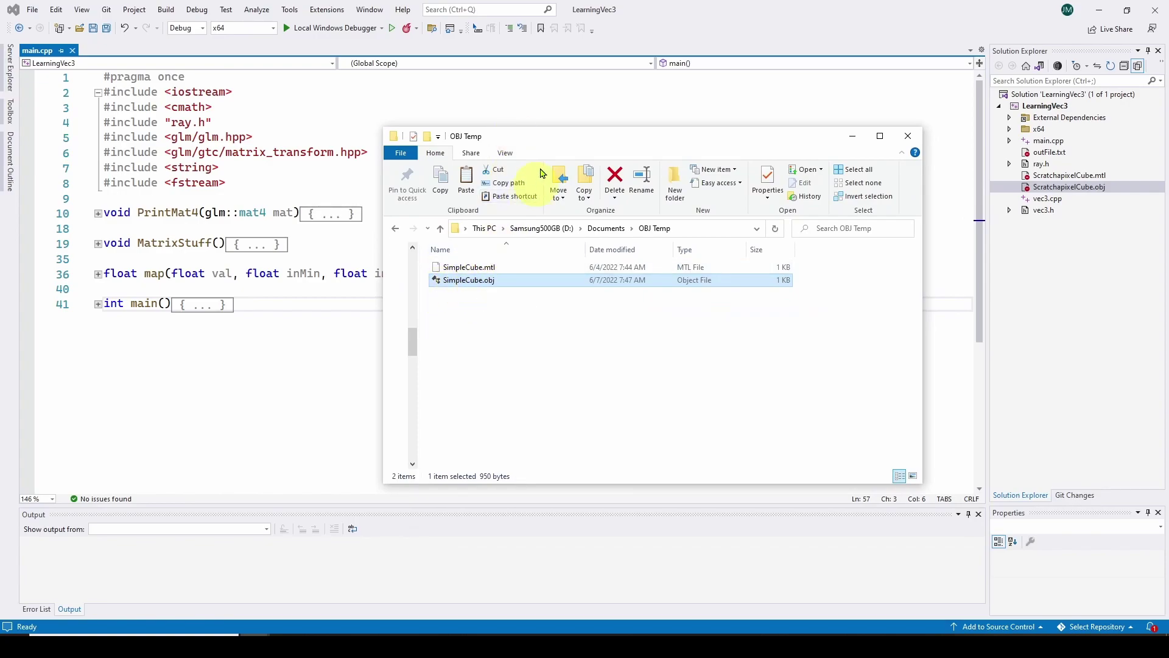
left_click_drag(548, 144, 348, 132)
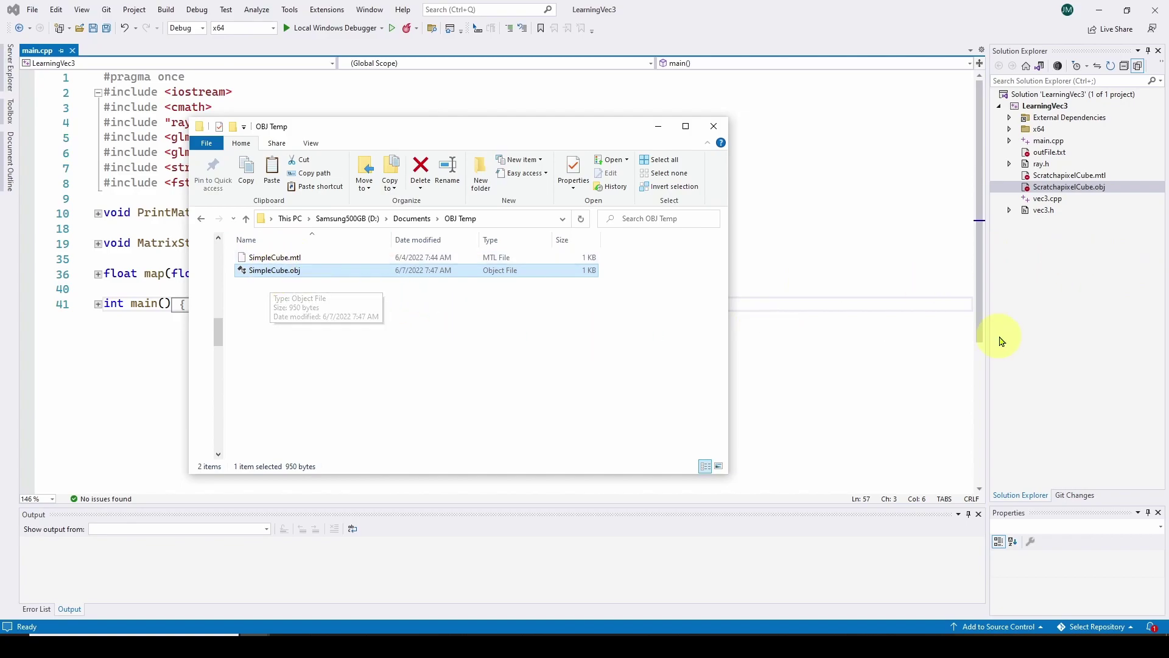
left_click_drag(397, 130, 1168, 176)
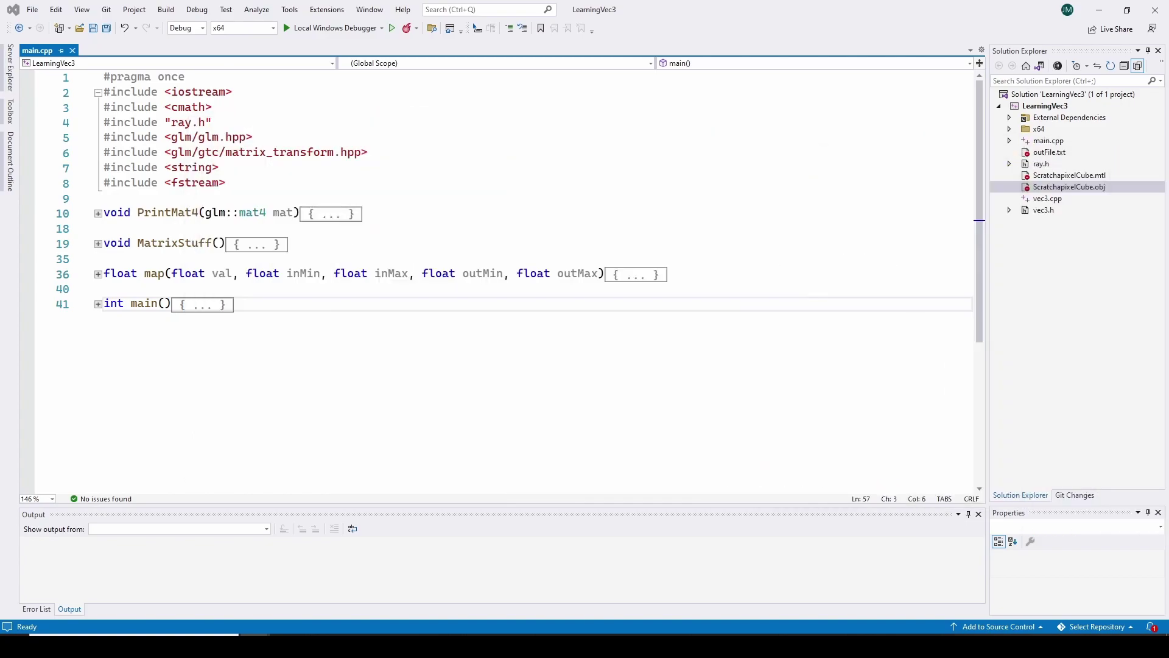
Open ScratchapixelCube.obj in the Model Editor to show the 6-polygon, 8-vertex cube
left_click(1047, 187)
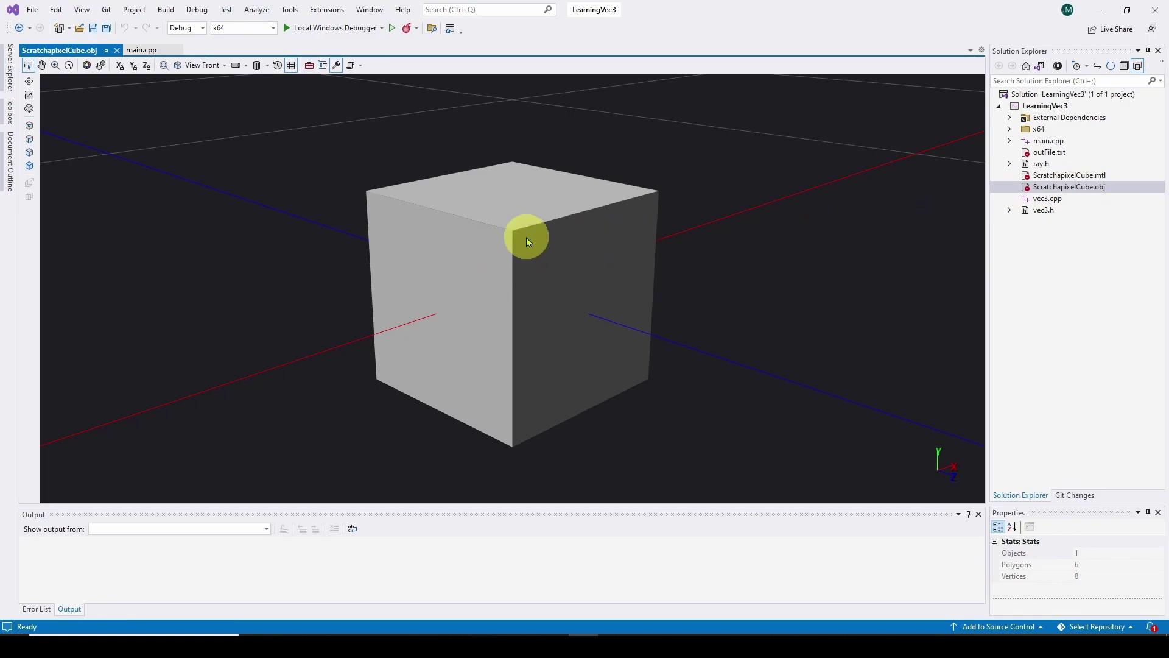
Select the cube and orbit the view back and forth, turning its right face forward
left_click(533, 271)
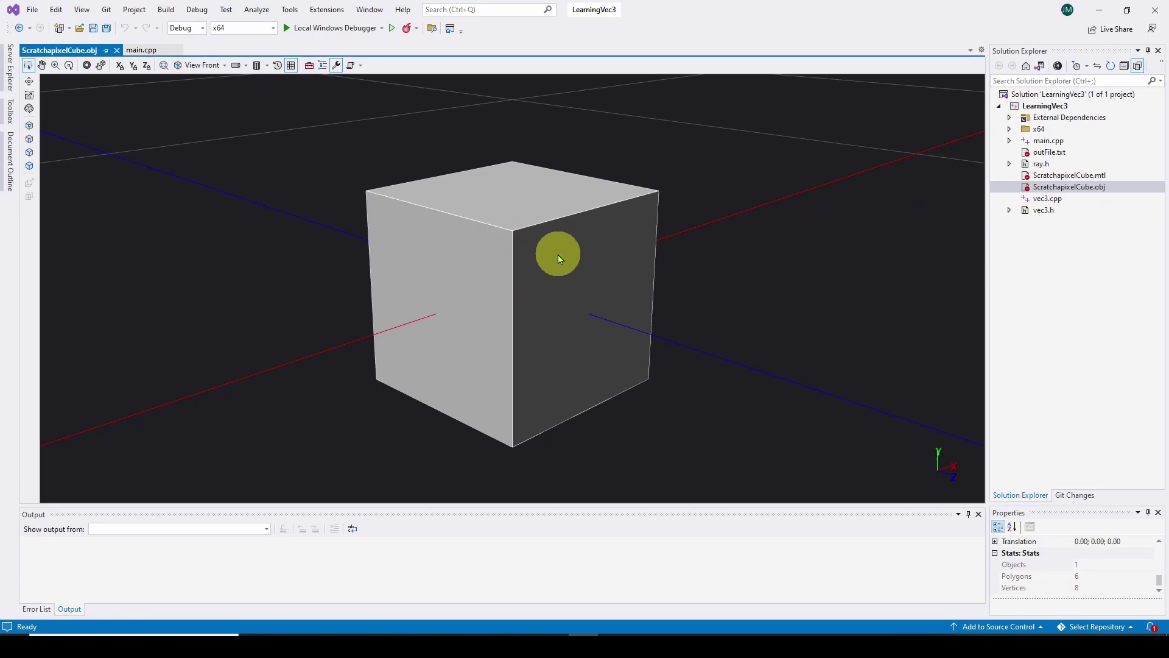
left_click(69, 66)
left_click_drag(397, 261, 438, 266)
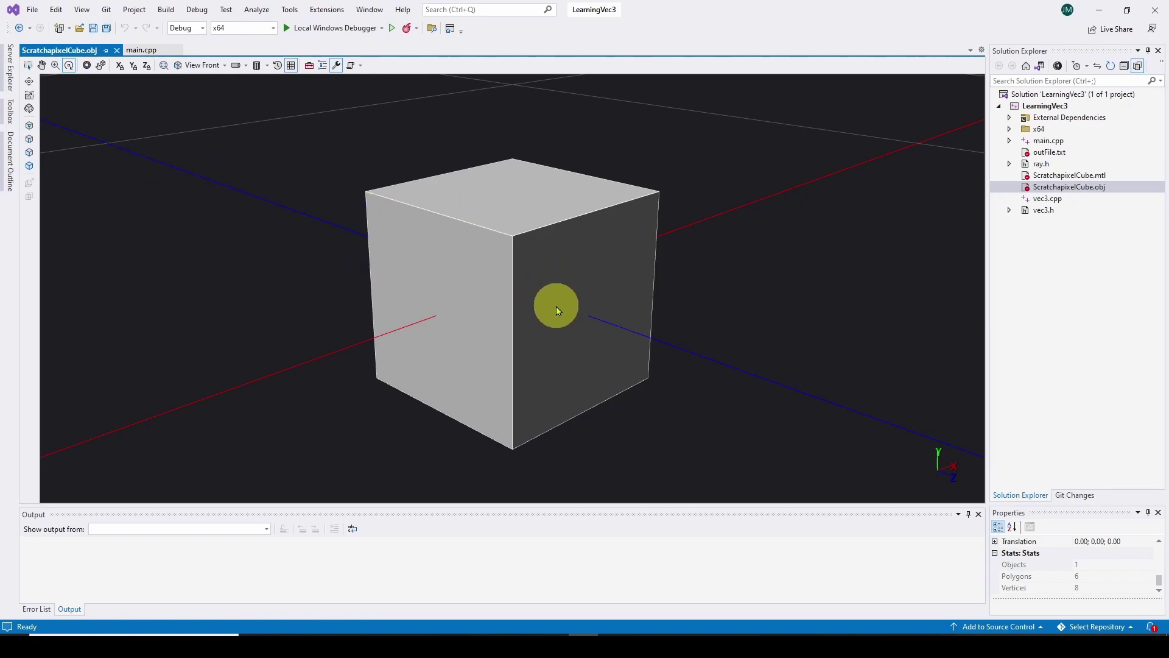
left_click_drag(556, 306, 579, 292)
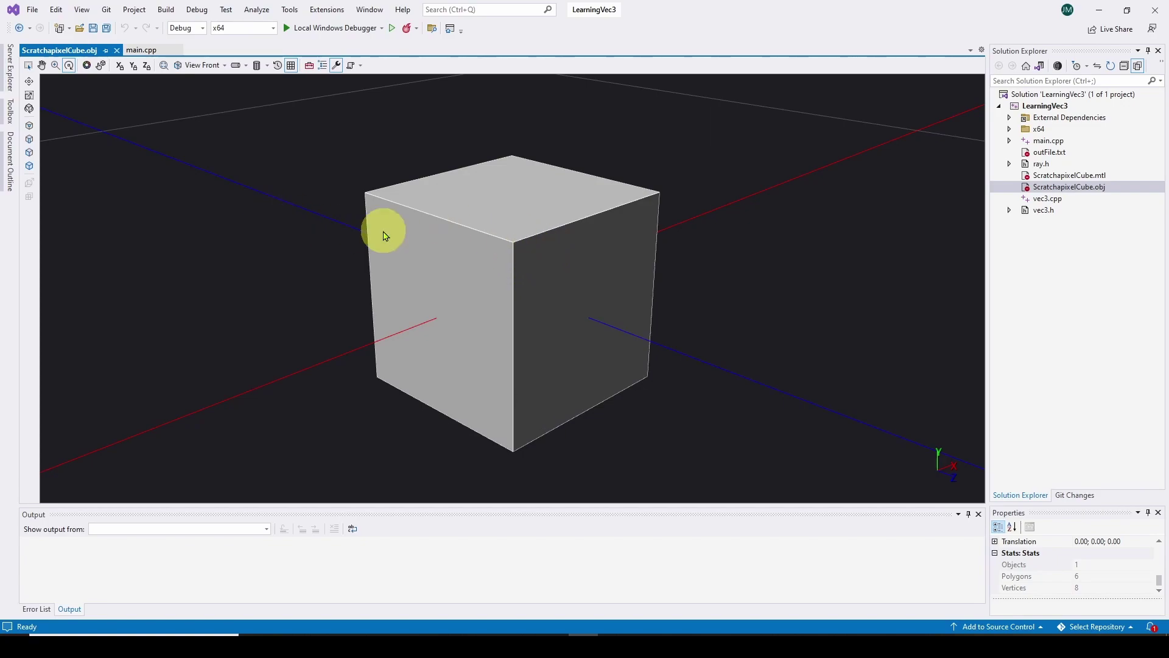
left_click_drag(595, 290, 566, 303)
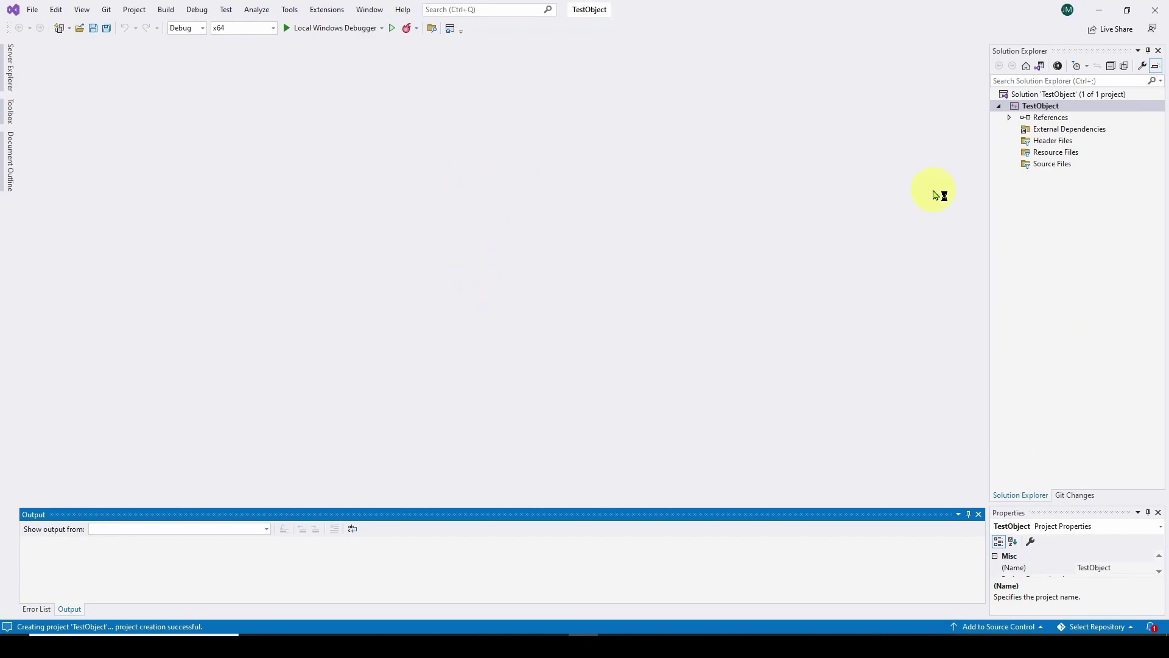
Start adding a new source file item to the TestObject project
right_click(1028, 108)
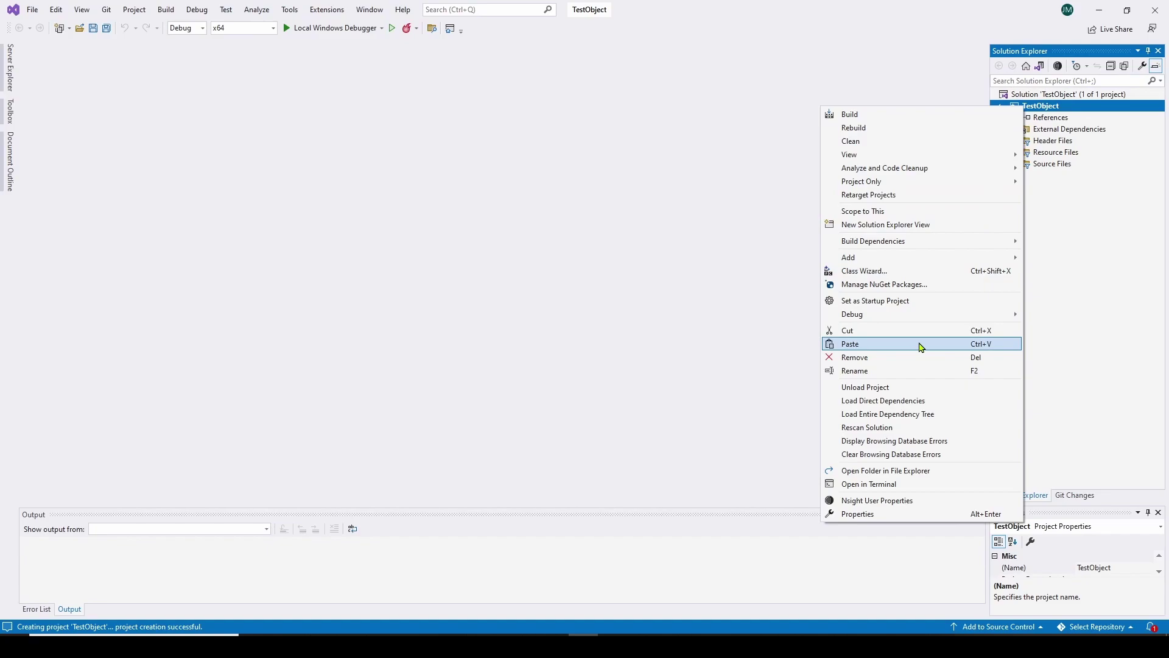
mouse_move(881, 259)
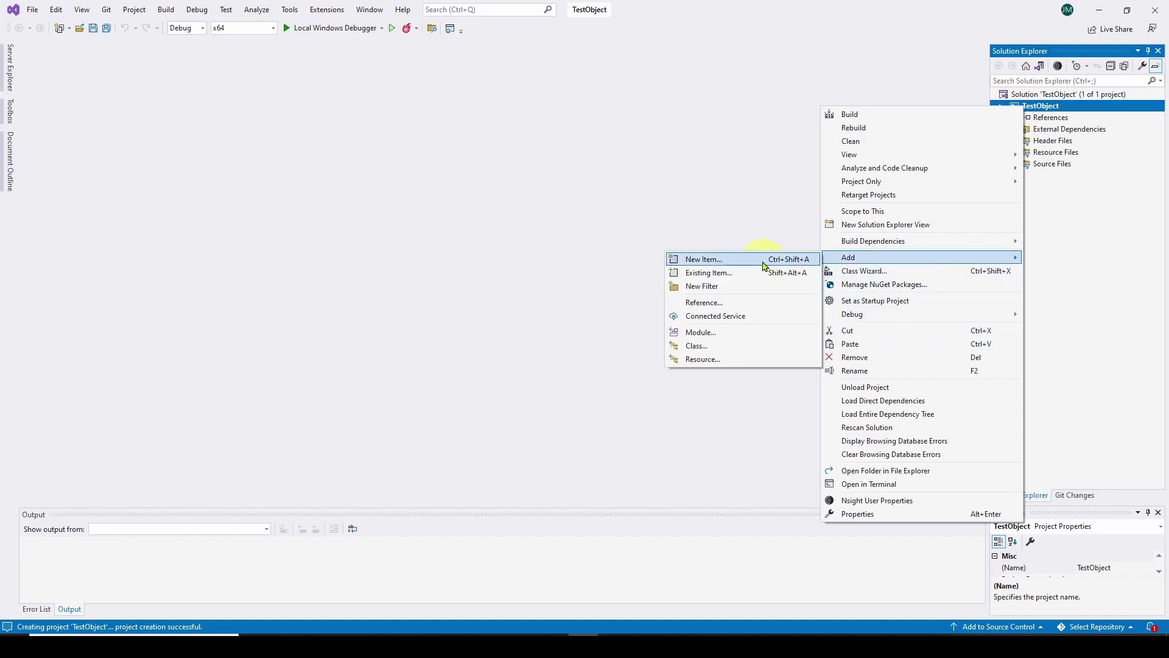
left_click(763, 263)
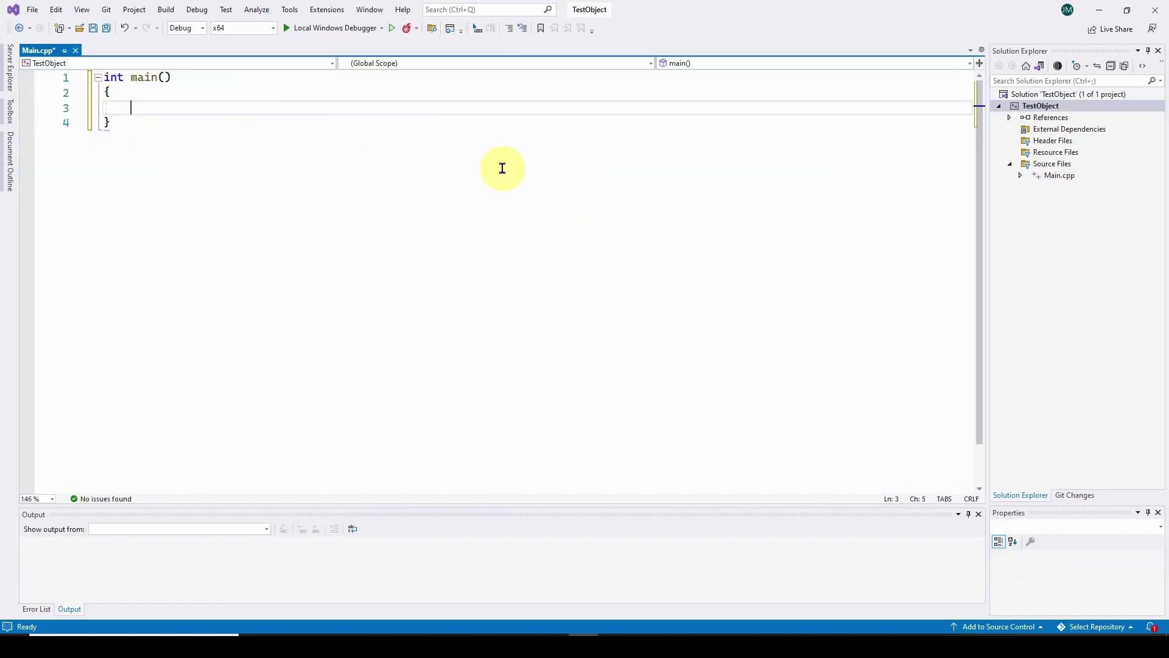
left_click(290, 11)
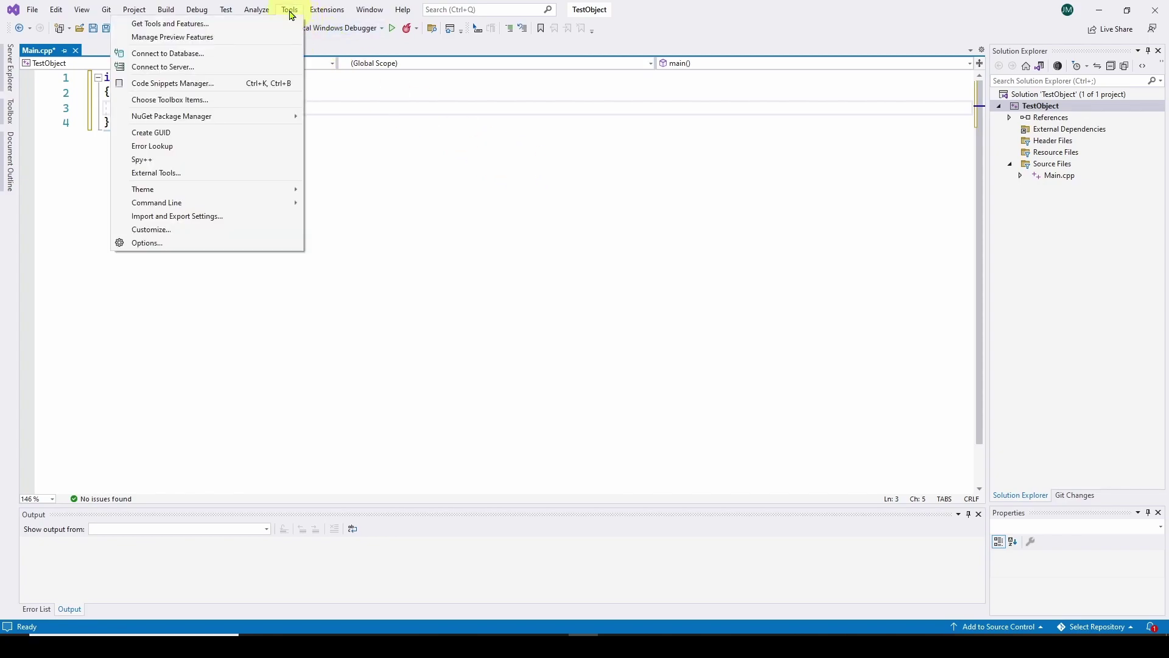
left_click(233, 29)
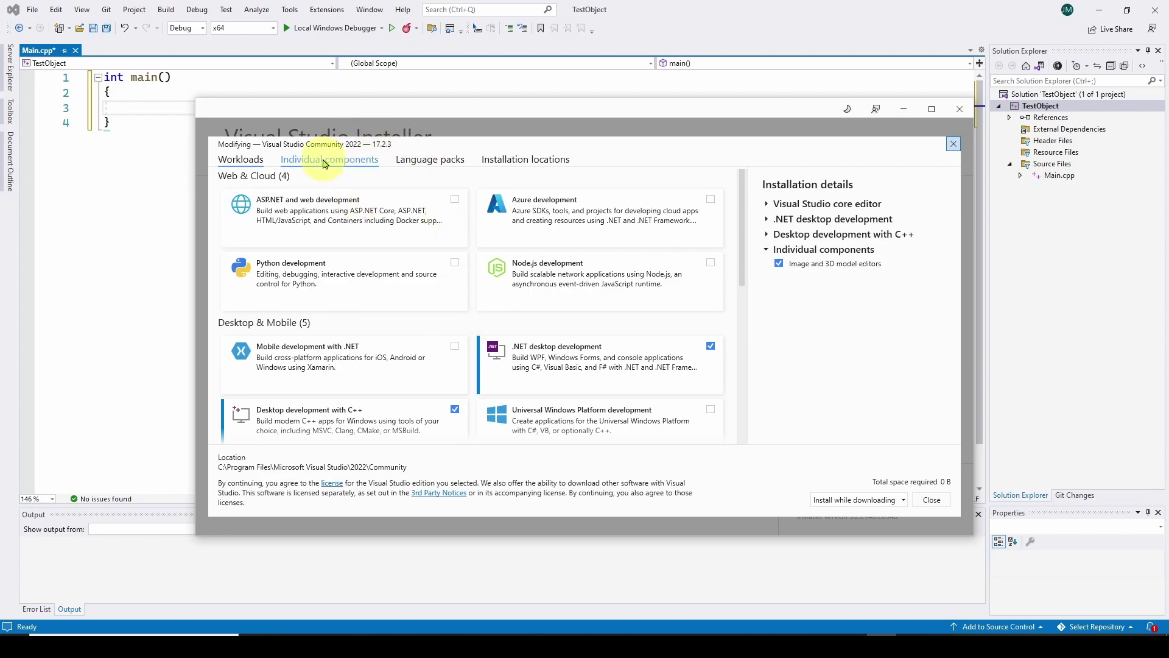
left_click(323, 162)
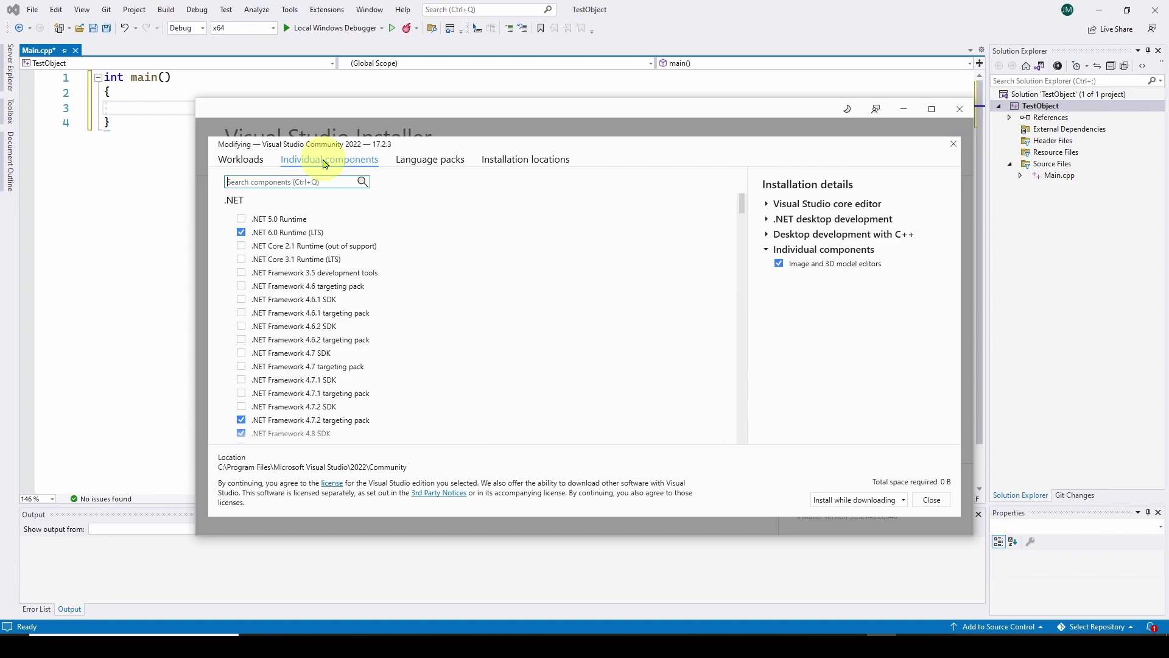
left_click_drag(744, 204, 740, 352)
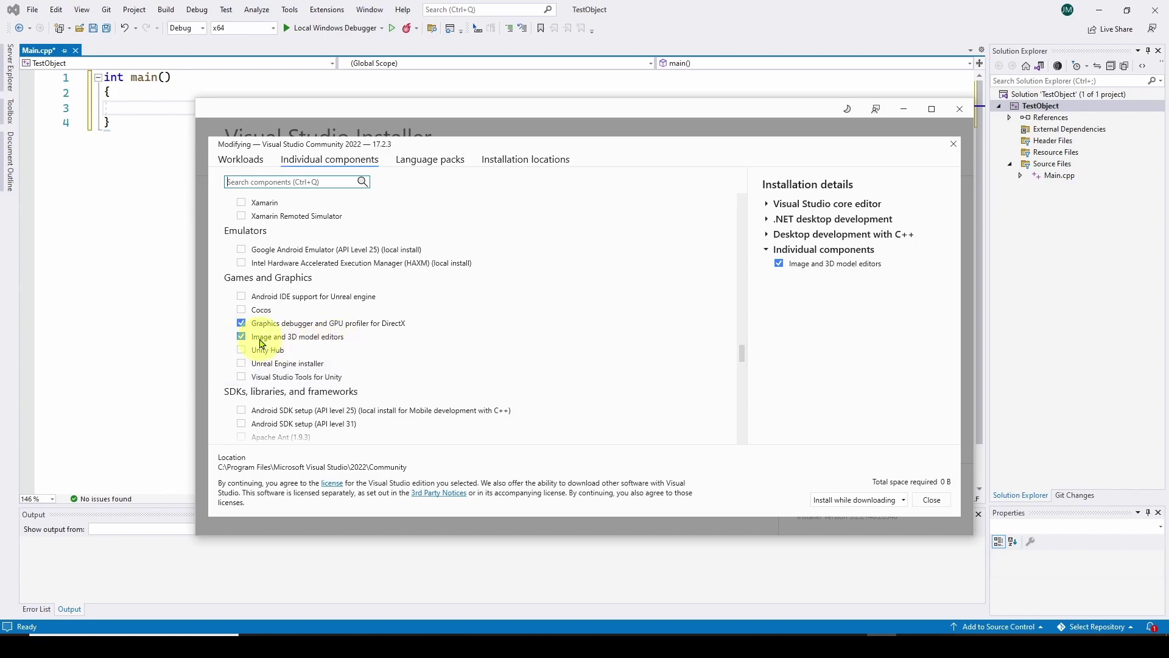
left_click(932, 500)
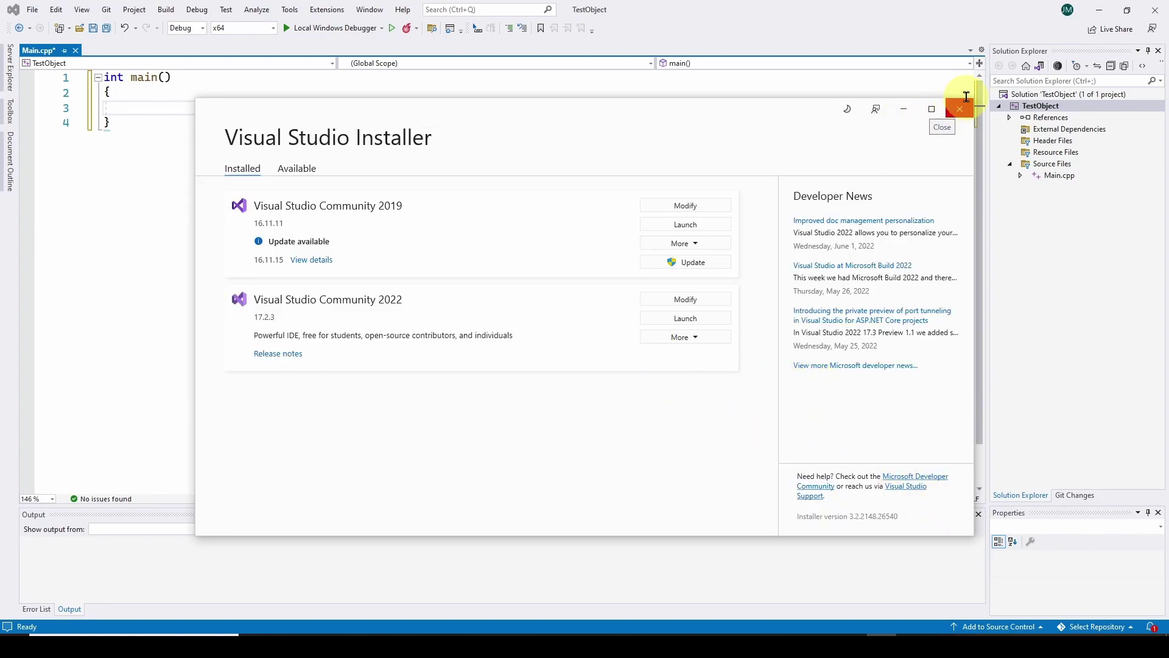
left_click(960, 109)
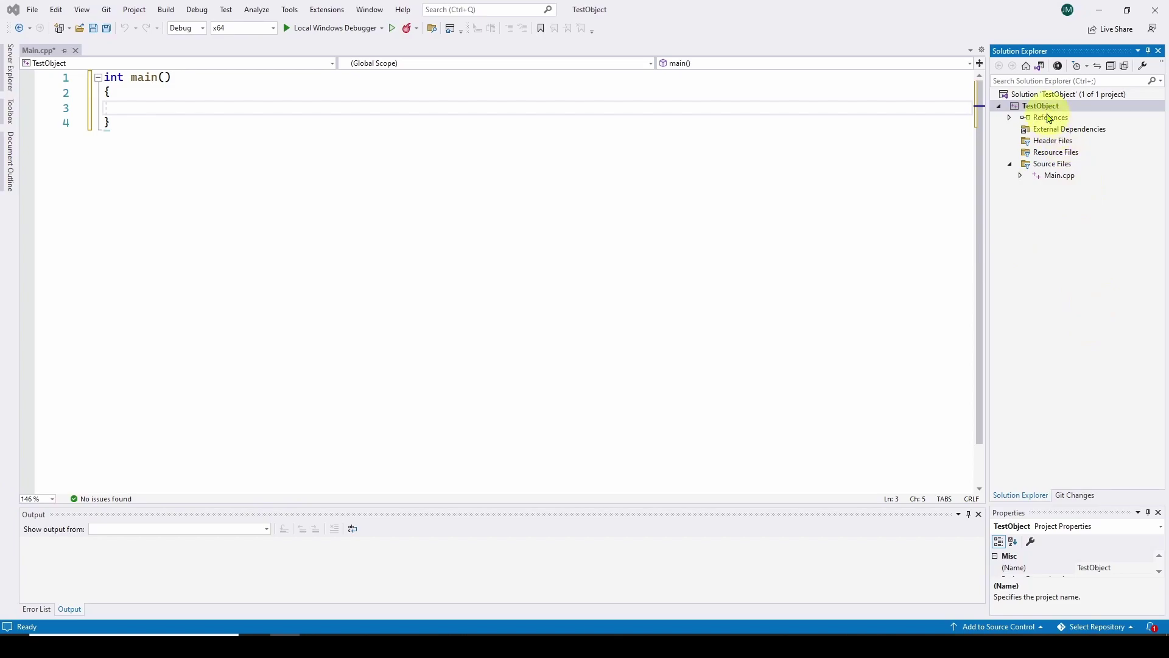
Open the TestObject project folder and move both SimpleCube files into it
right_click(1040, 107)
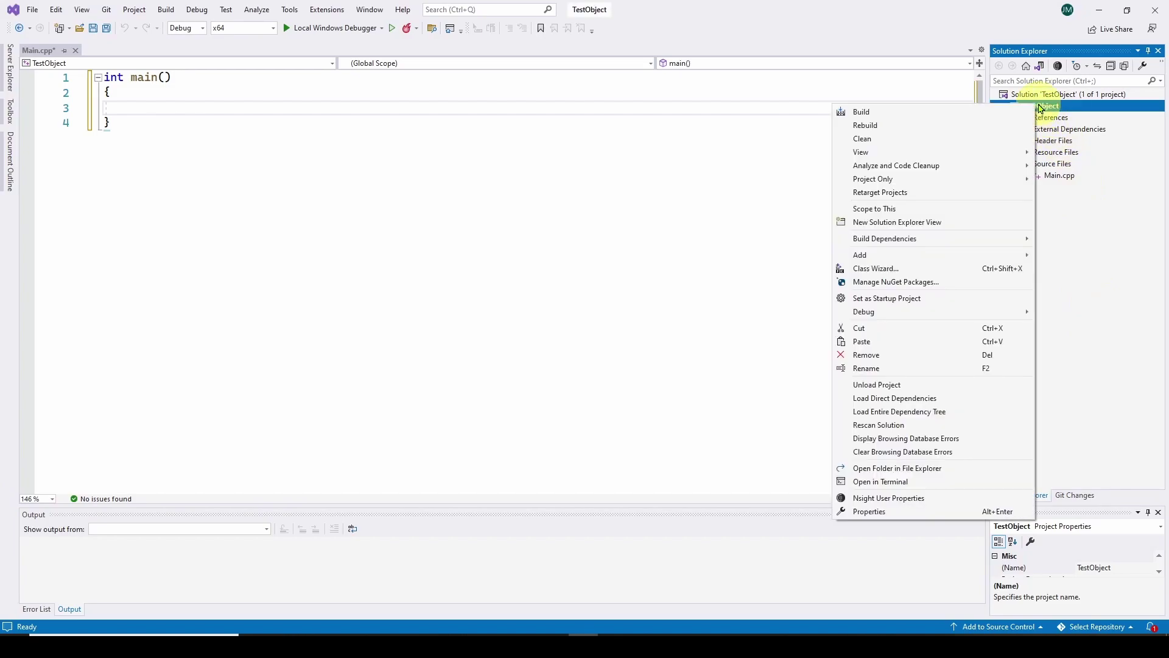
left_click(936, 468)
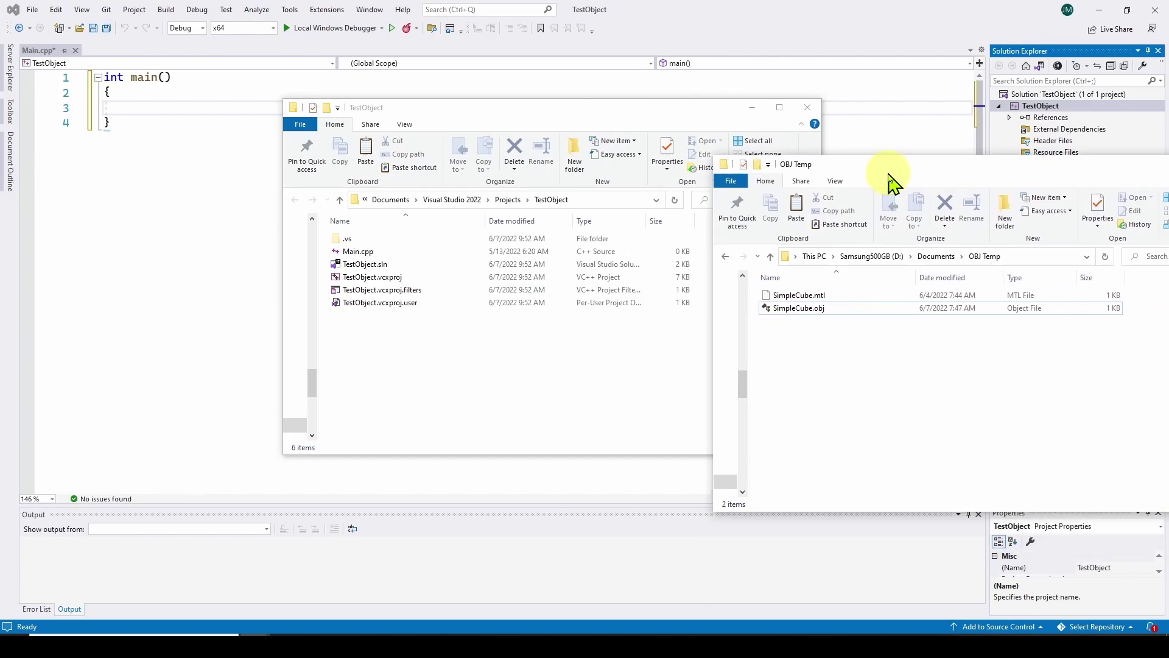
left_click_drag(823, 438, 484, 372)
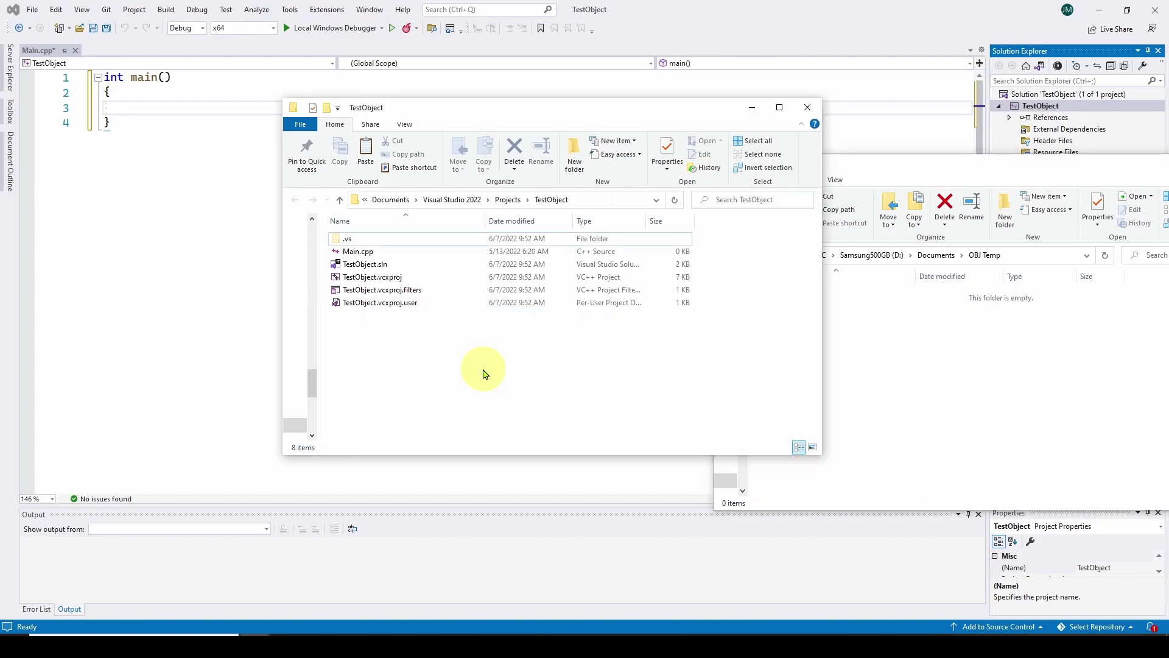
Close the emptied OBJ Temp window and push the project folder window off screen
left_click(941, 167)
key("alt+F4")
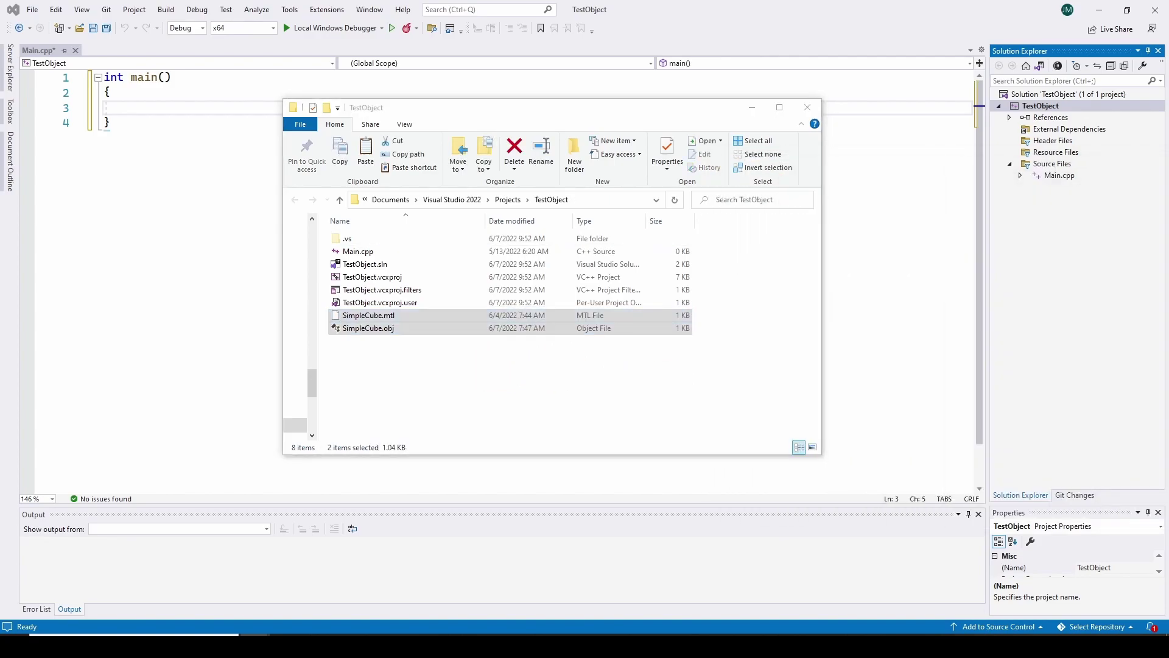
left_click_drag(672, 110, 1168, 146)
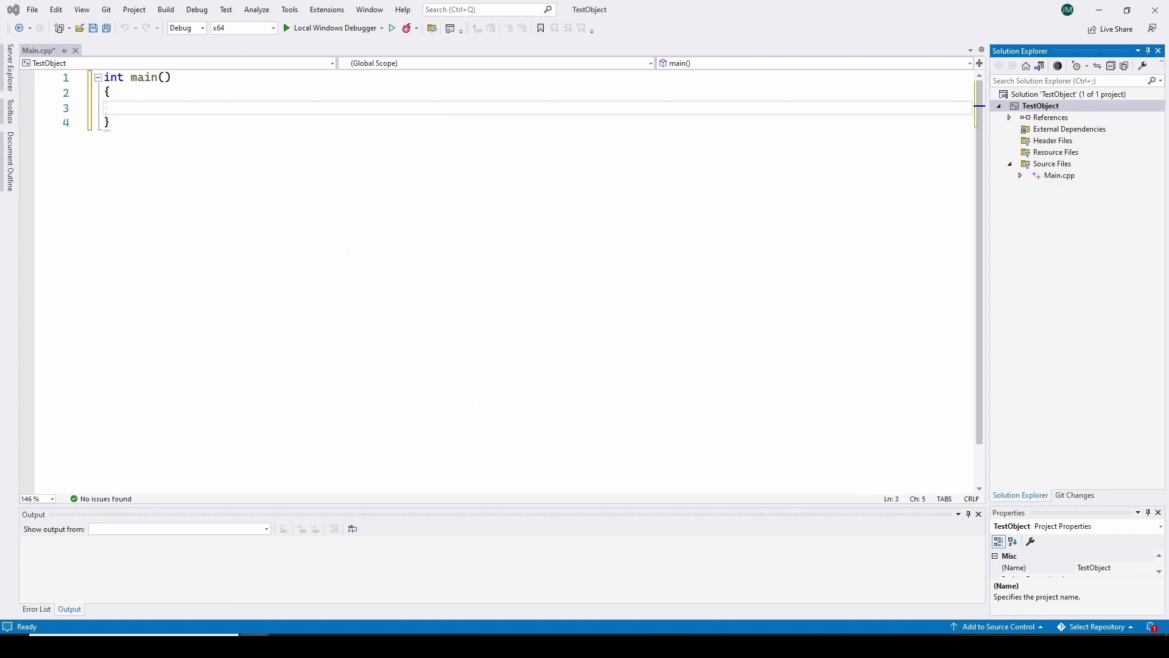
Show all files and include SimpleCube.obj in the TestObject project
left_click(1124, 68)
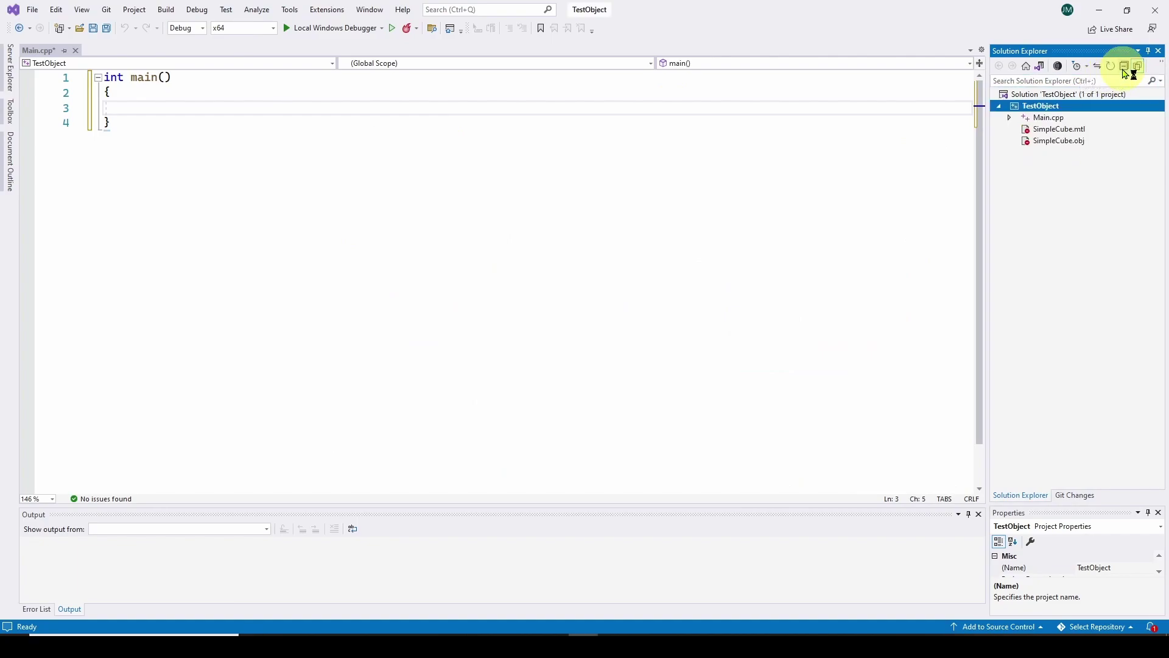
right_click(1052, 145)
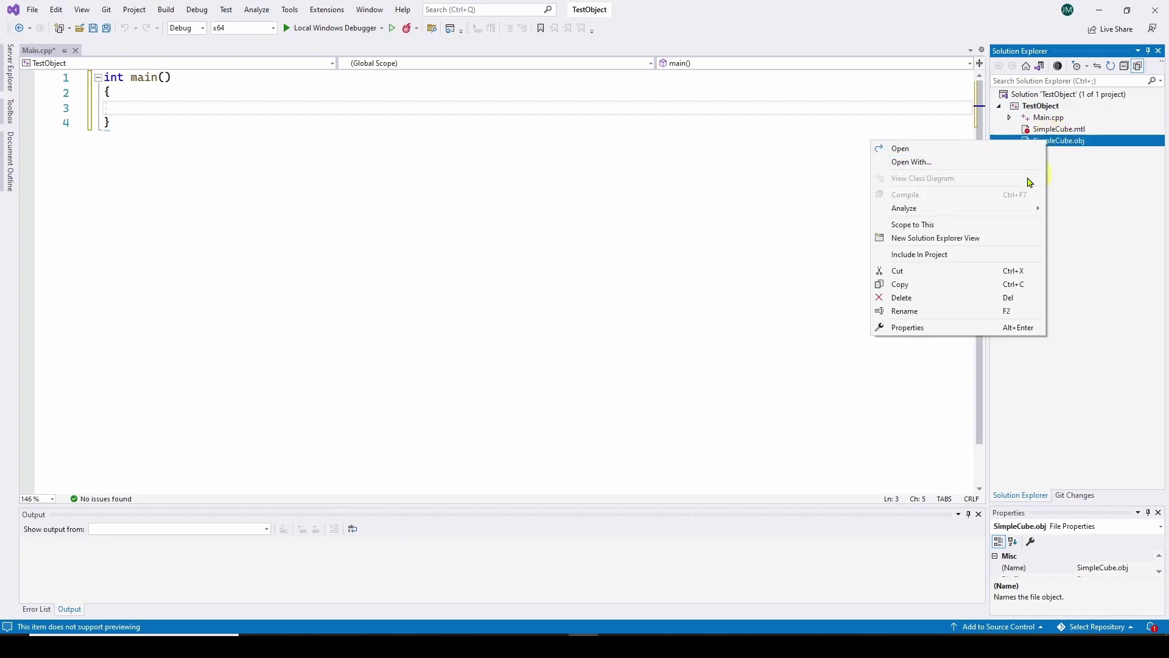
left_click(939, 258)
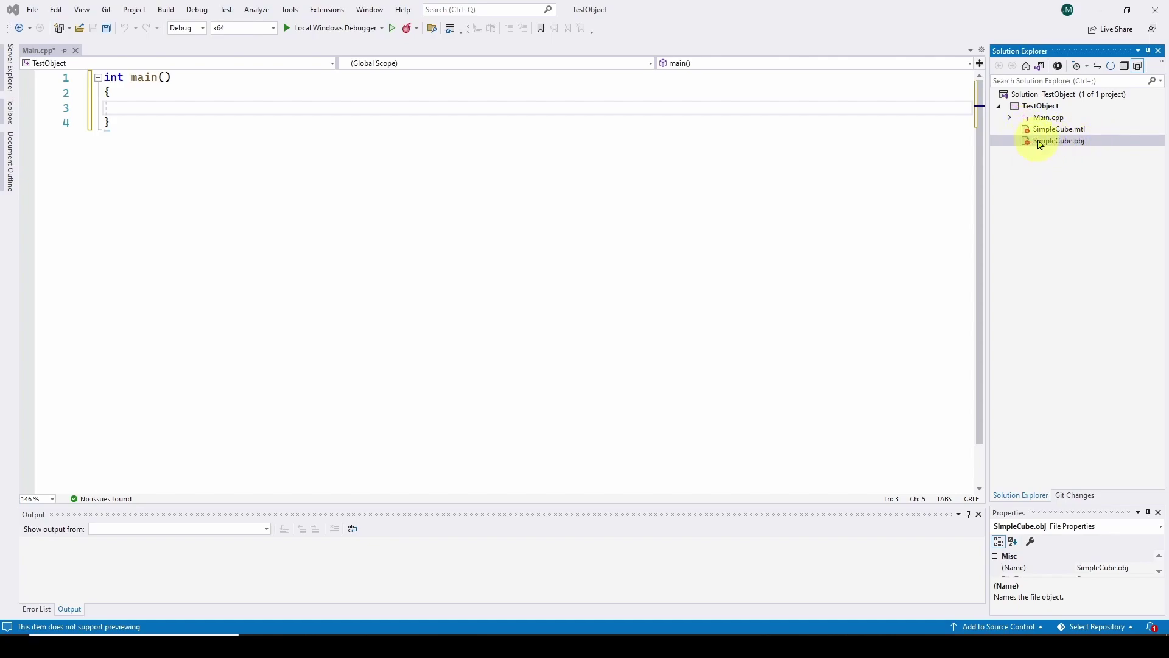
left_click(1064, 224)
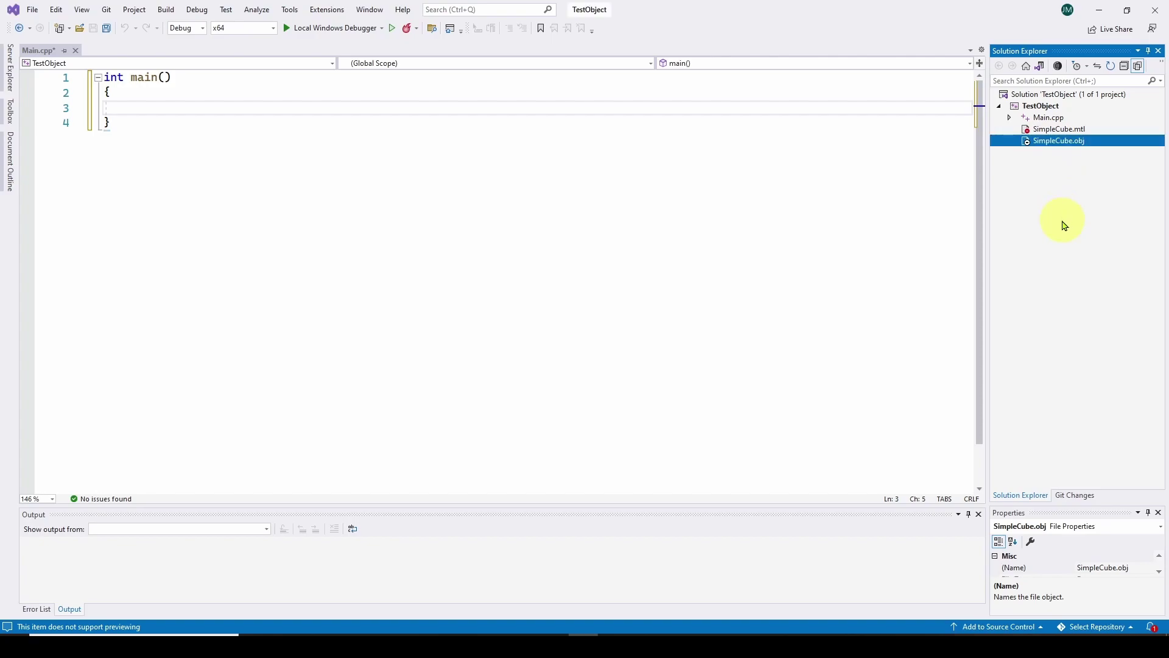
Open SimpleCube.obj in the 3D model editor and box-select the entire cube
double_click(1060, 146)
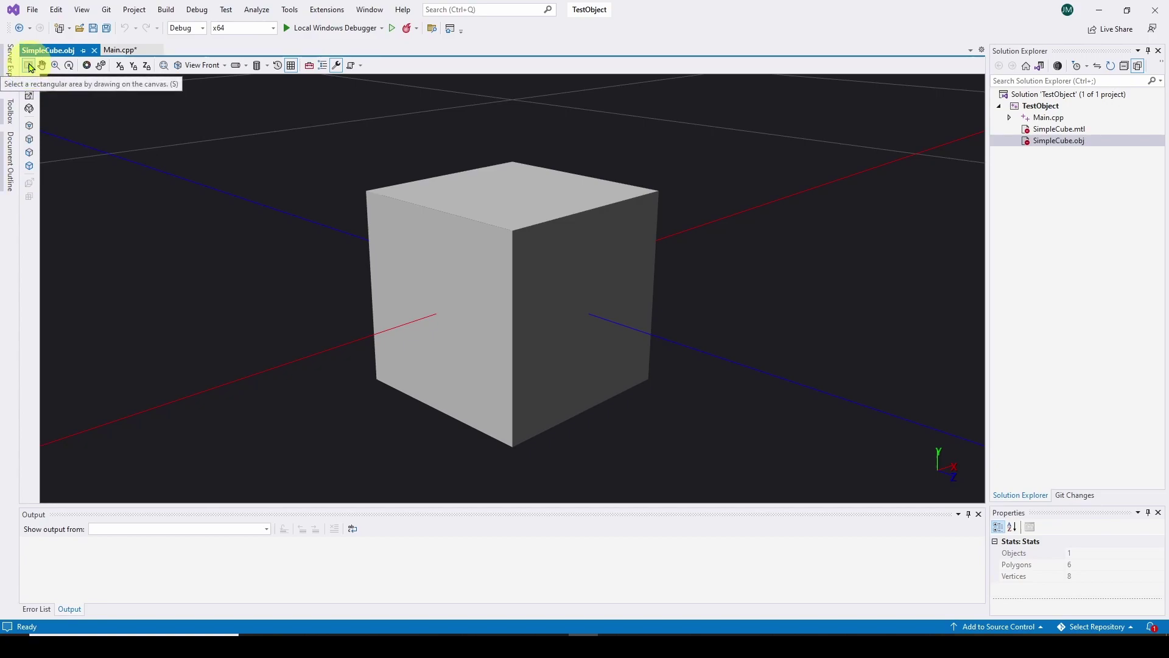
left_click_drag(306, 161, 776, 429)
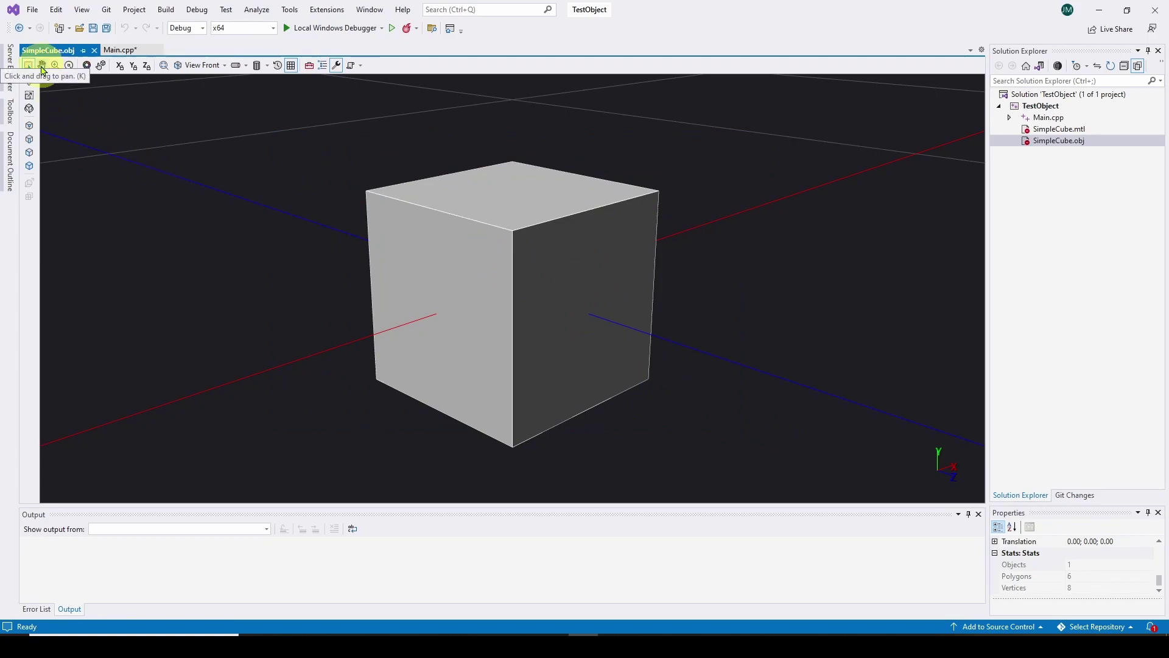
left_click(42, 67)
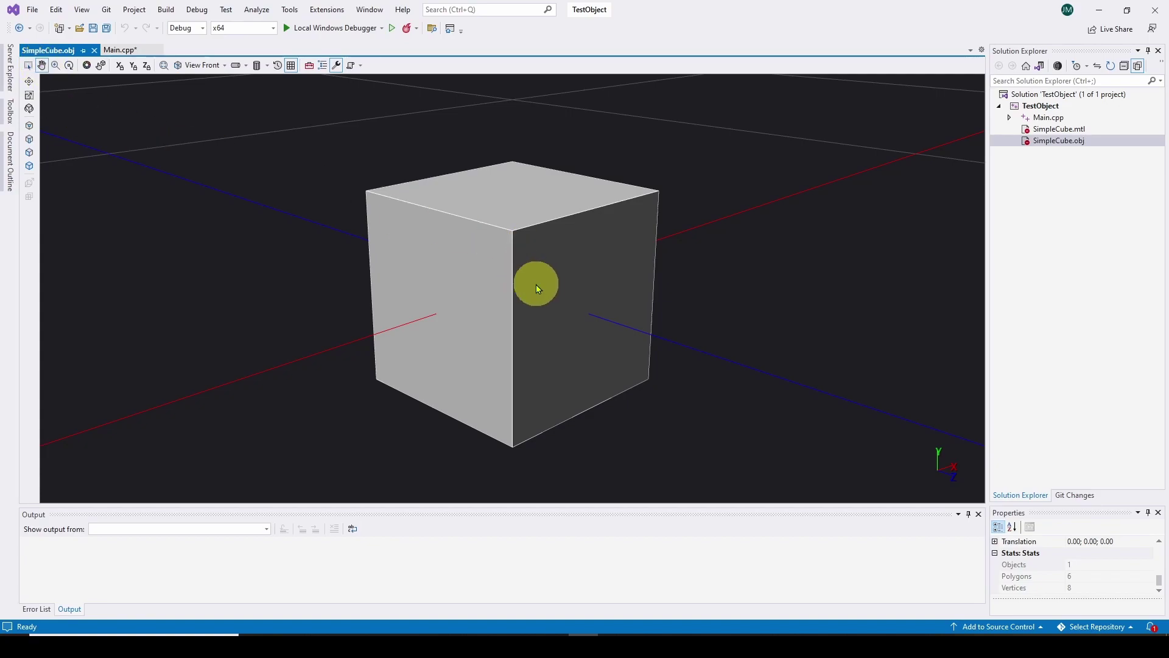
mouse_move(762, 271)
left_mouse_down()
mouse_move(654, 263)
mouse_move(710, 242)
mouse_move(689, 287)
mouse_move(796, 300)
mouse_move(751, 308)
mouse_move(694, 210)
mouse_move(794, 278)
mouse_move(771, 277)
left_mouse_up()
left_click(53, 67)
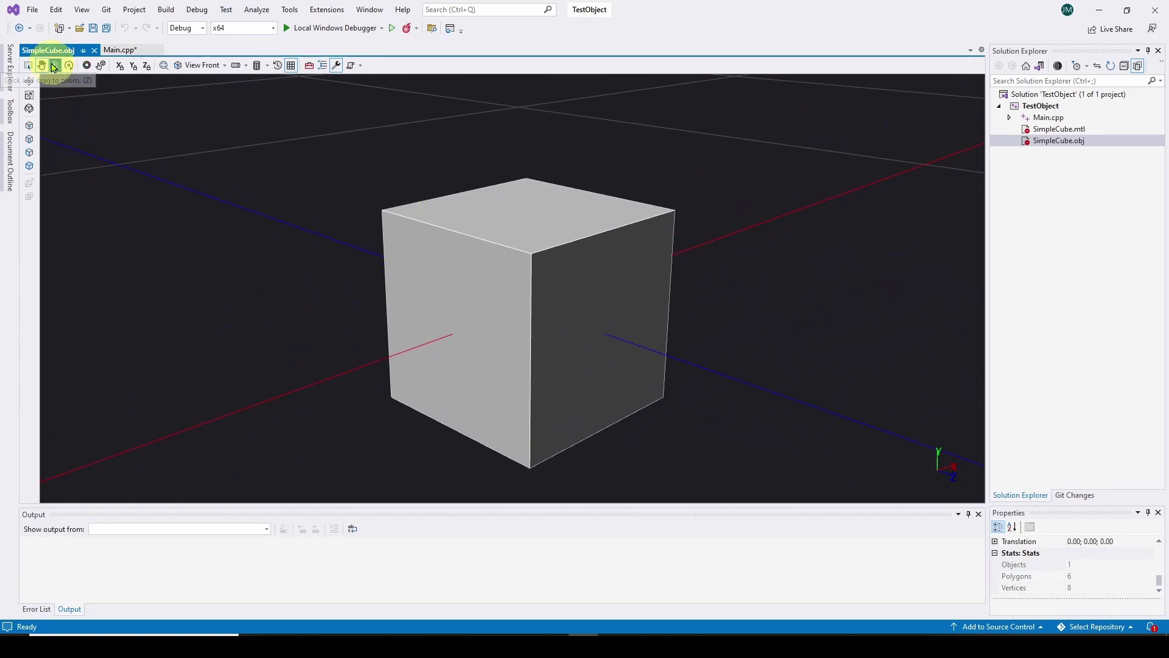
left_click_drag(243, 175, 196, 206)
left_click(69, 65)
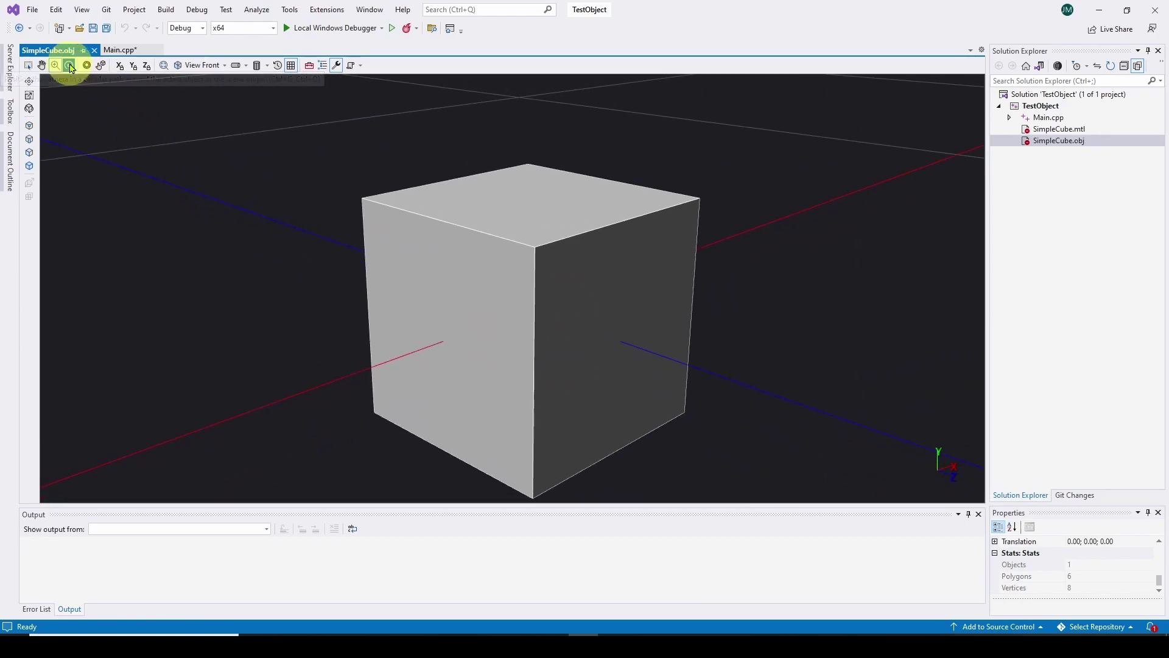
left_click_drag(366, 215, 241, 208)
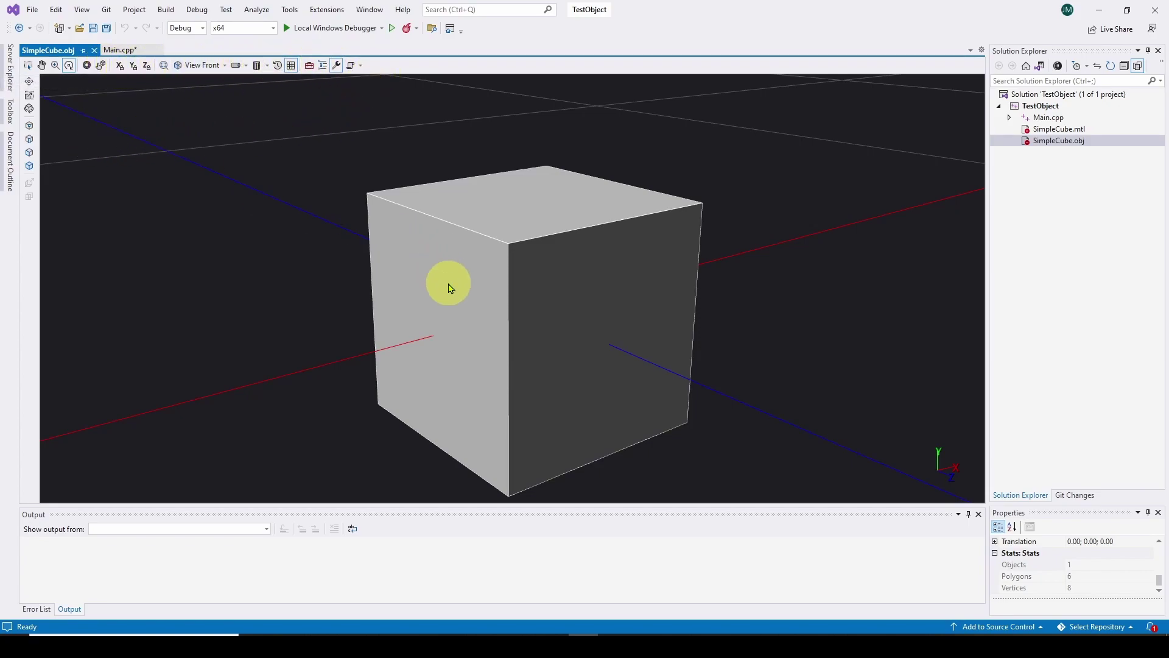
left_click(29, 128)
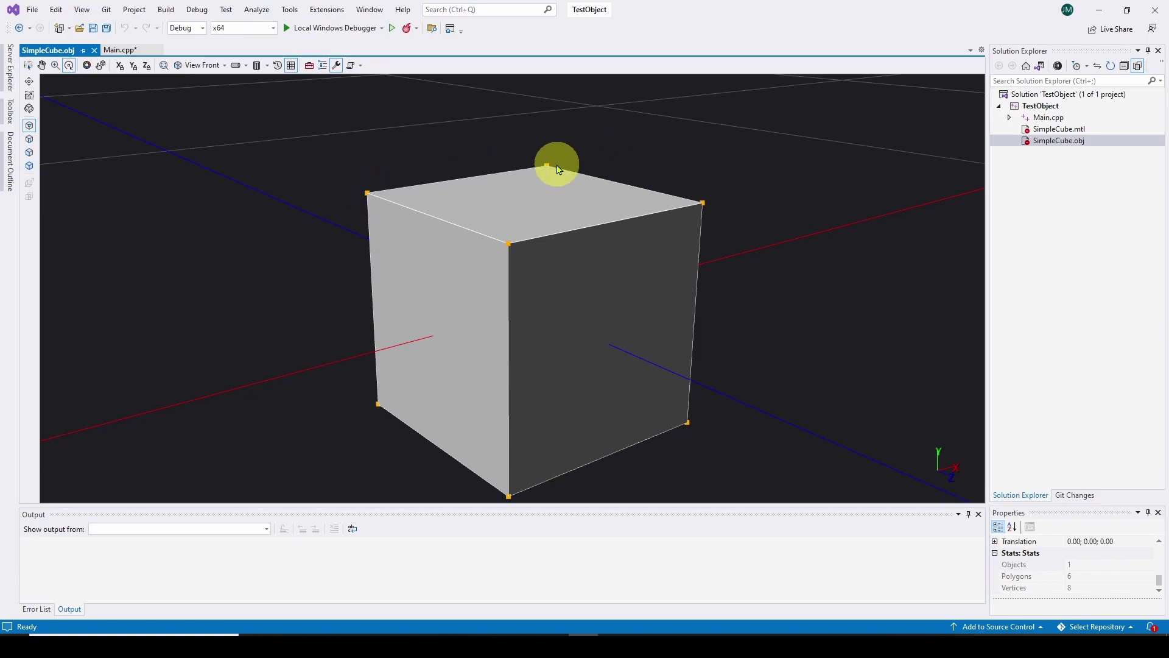
left_click(367, 194)
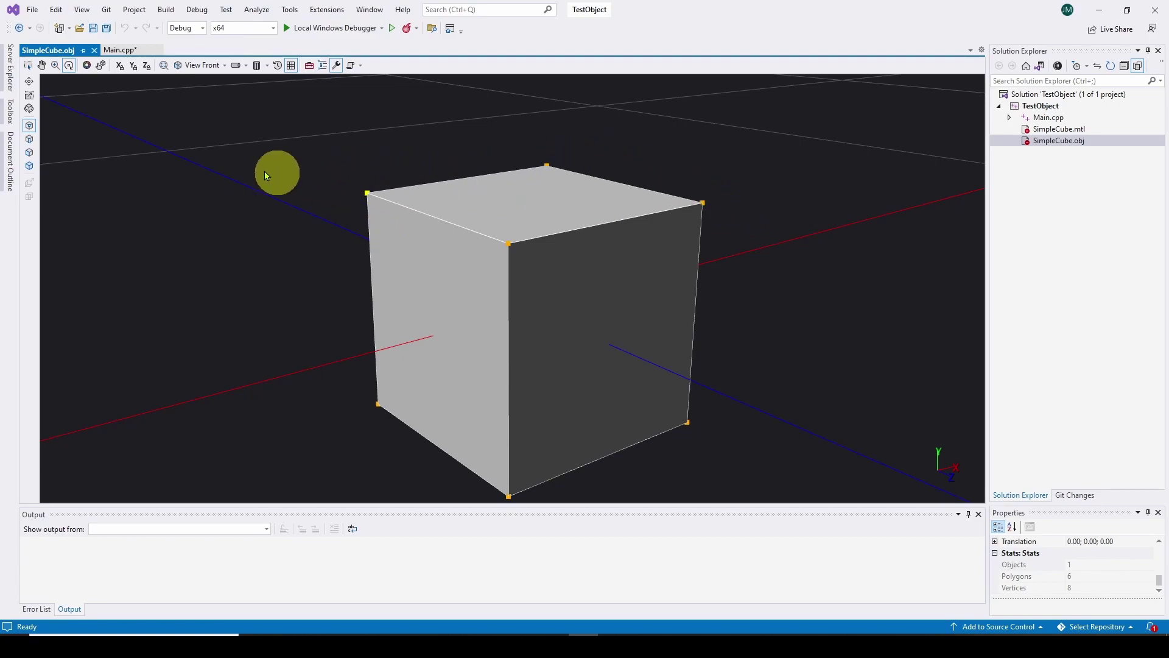
left_click(29, 82)
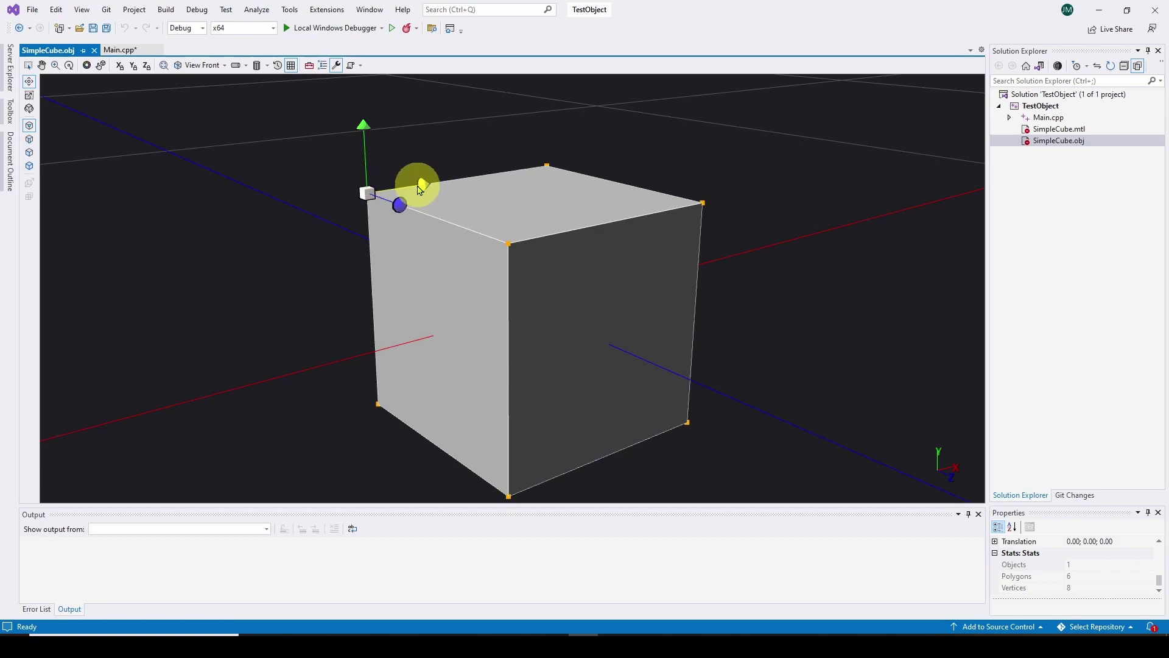
left_click_drag(425, 191, 305, 201)
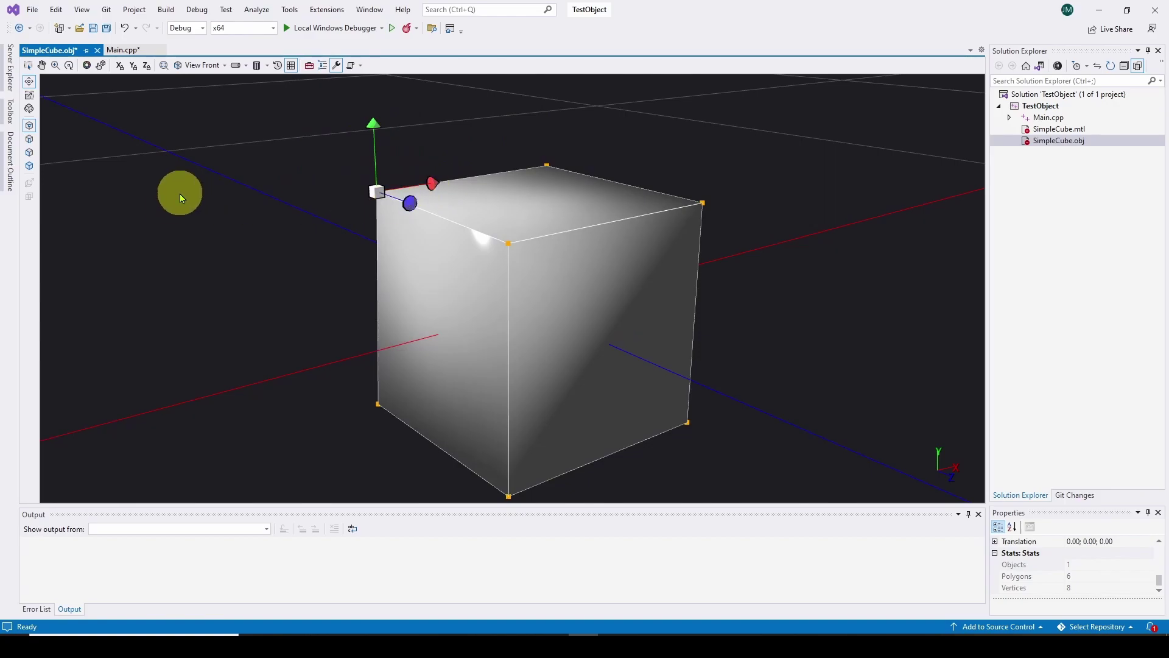
key("ctrl+z")
key("ctrl+z")
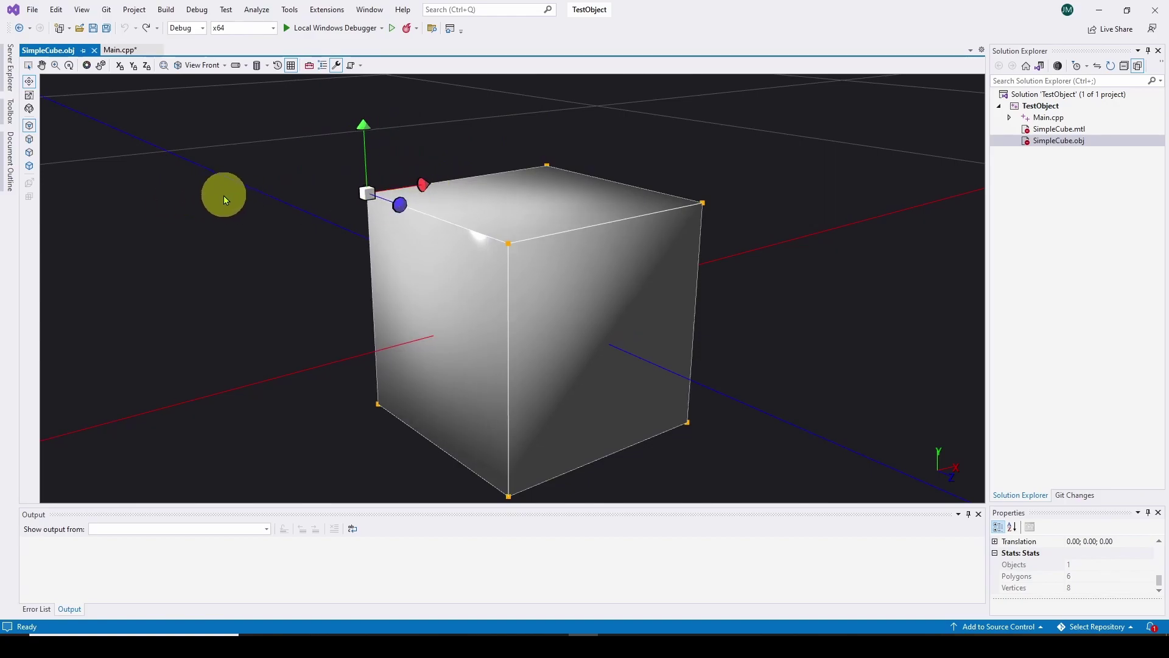
Switch to face selection and select the cube's top face, nudging it slightly
left_click(29, 140)
left_click(29, 155)
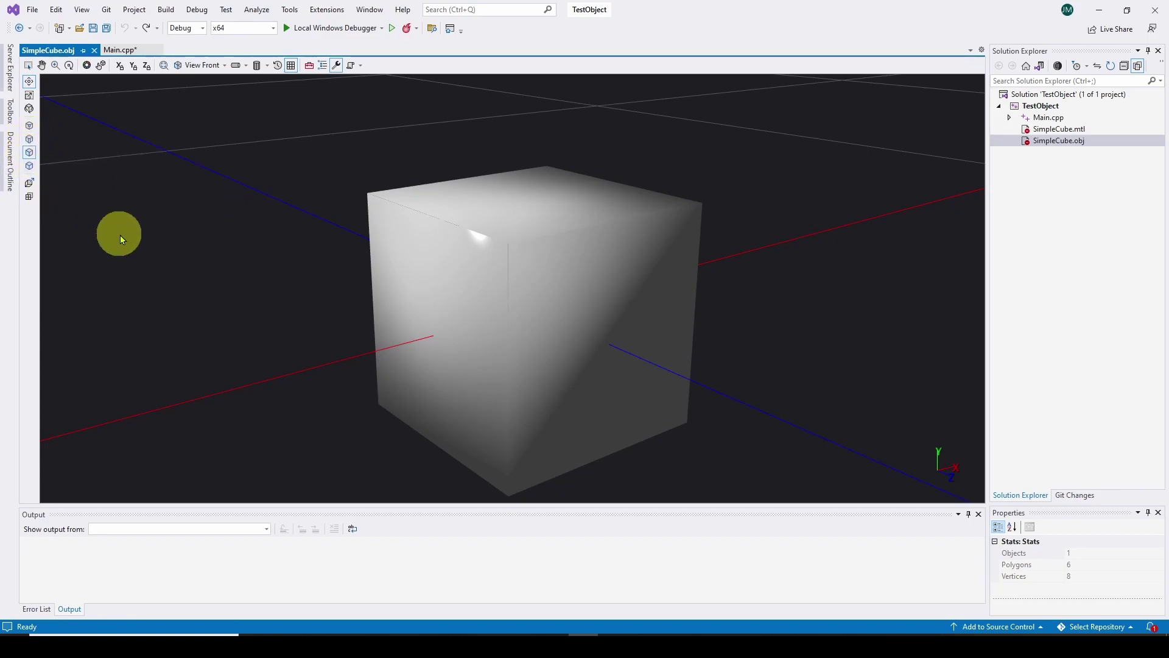
left_click(530, 207)
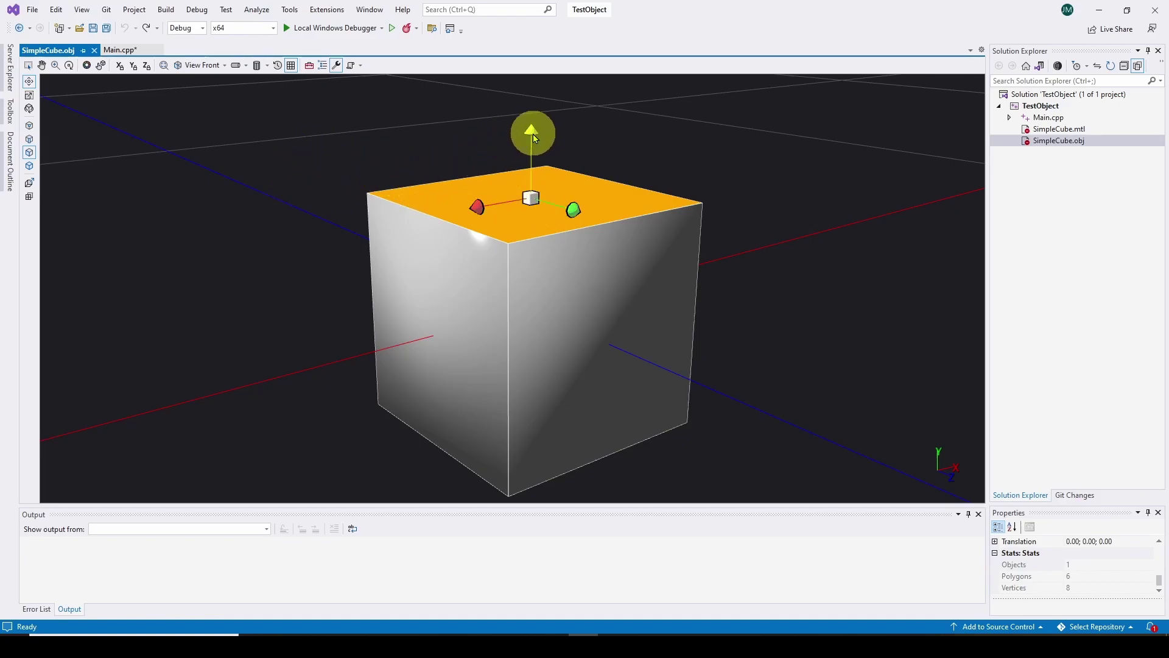
mouse_move(533, 133)
left_mouse_down()
mouse_move(531, 86)
mouse_move(531, 129)
left_mouse_up()
left_click_drag(480, 217, 470, 194)
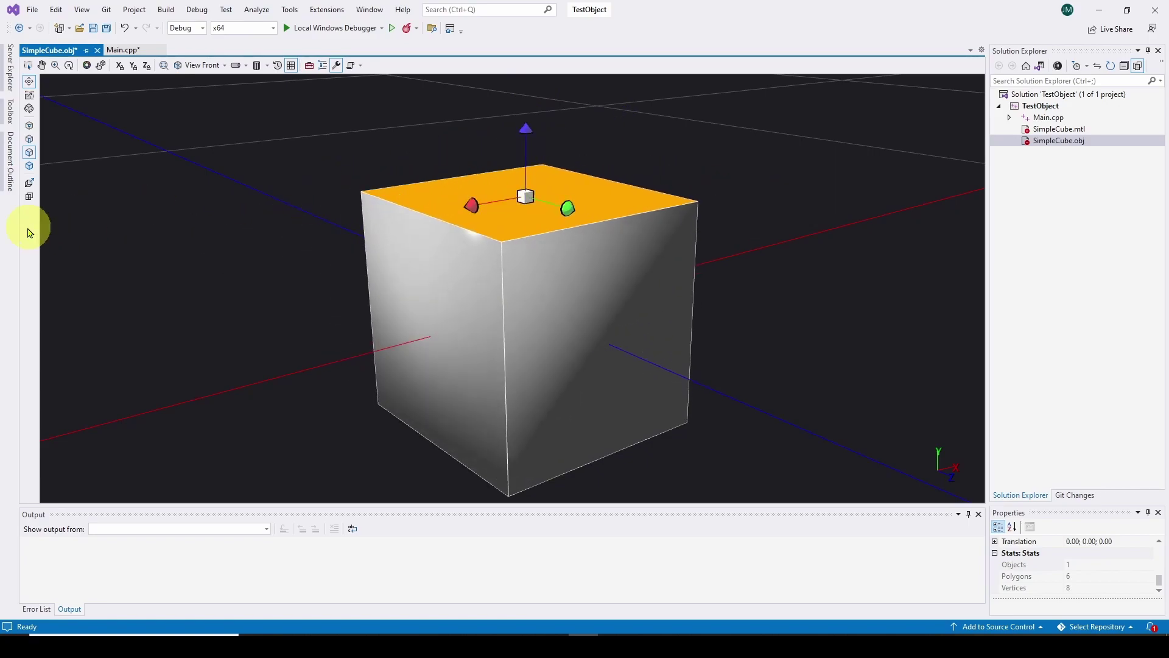
Extrude the top face upward, raising the mesh to 10 polygons and 12 vertices
left_click(29, 188)
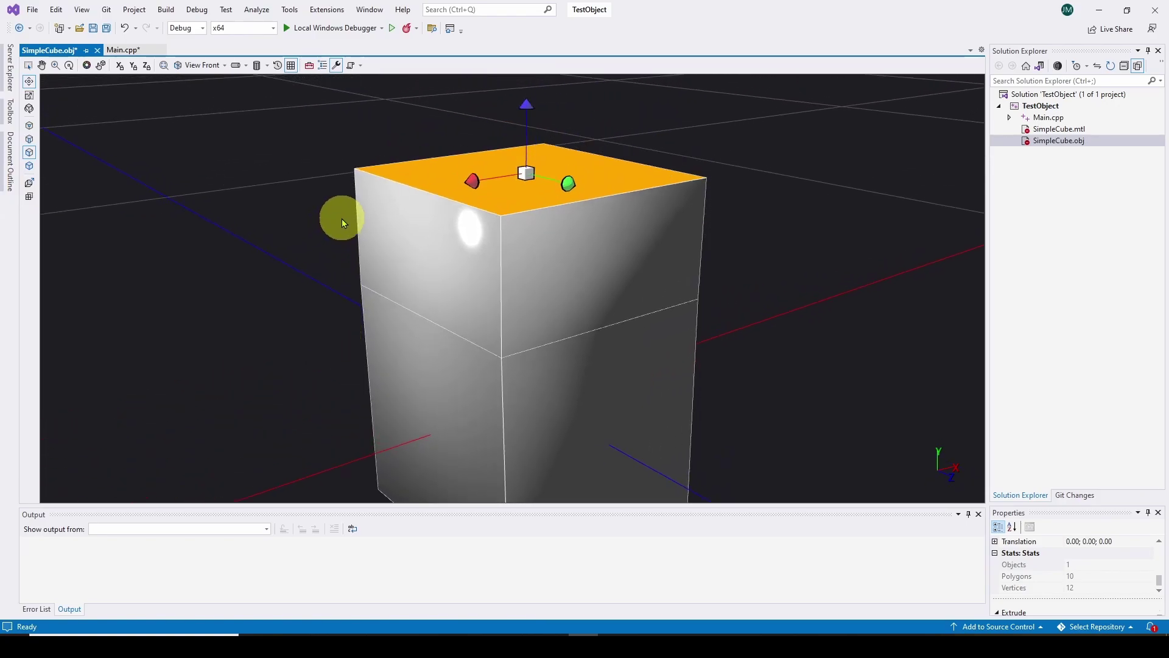
left_click_drag(528, 140, 503, 119)
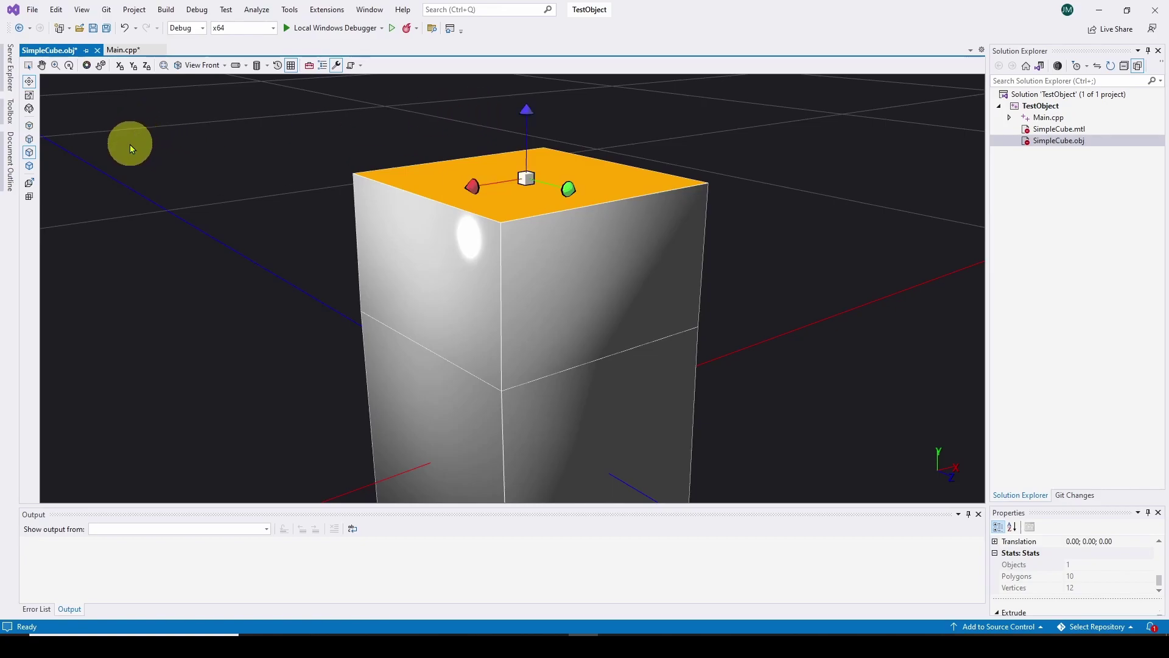
scroll(137, 144, "down", 1)
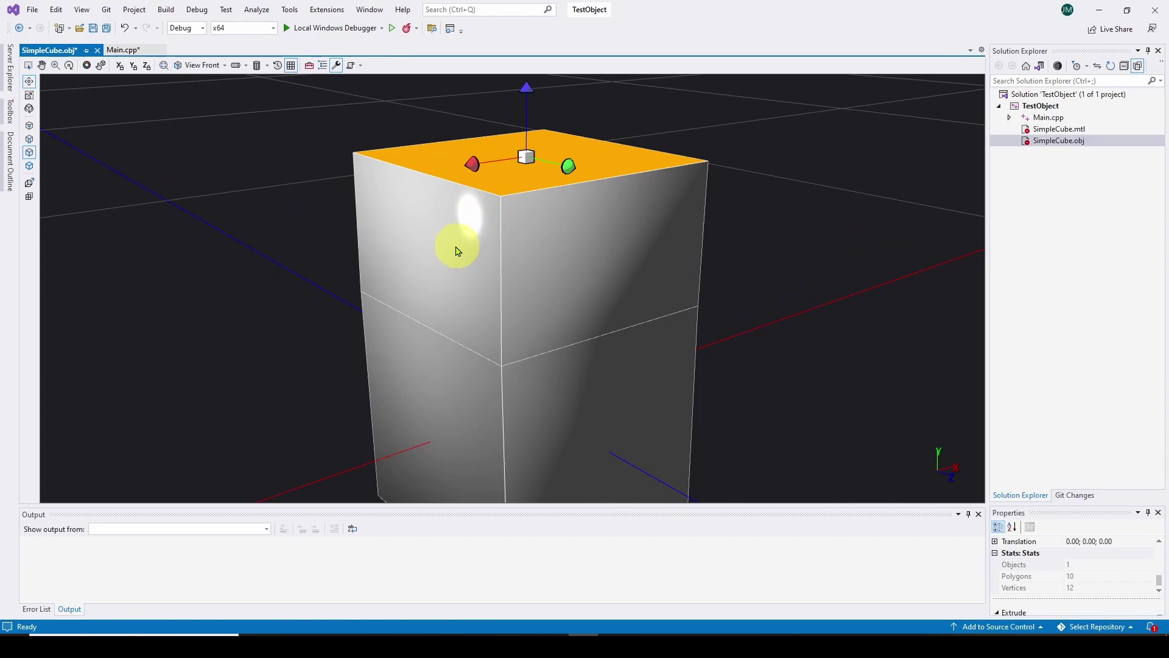
Subdivide the upper front-left face, extrude it, and pull it outward as an arm
left_click(418, 252)
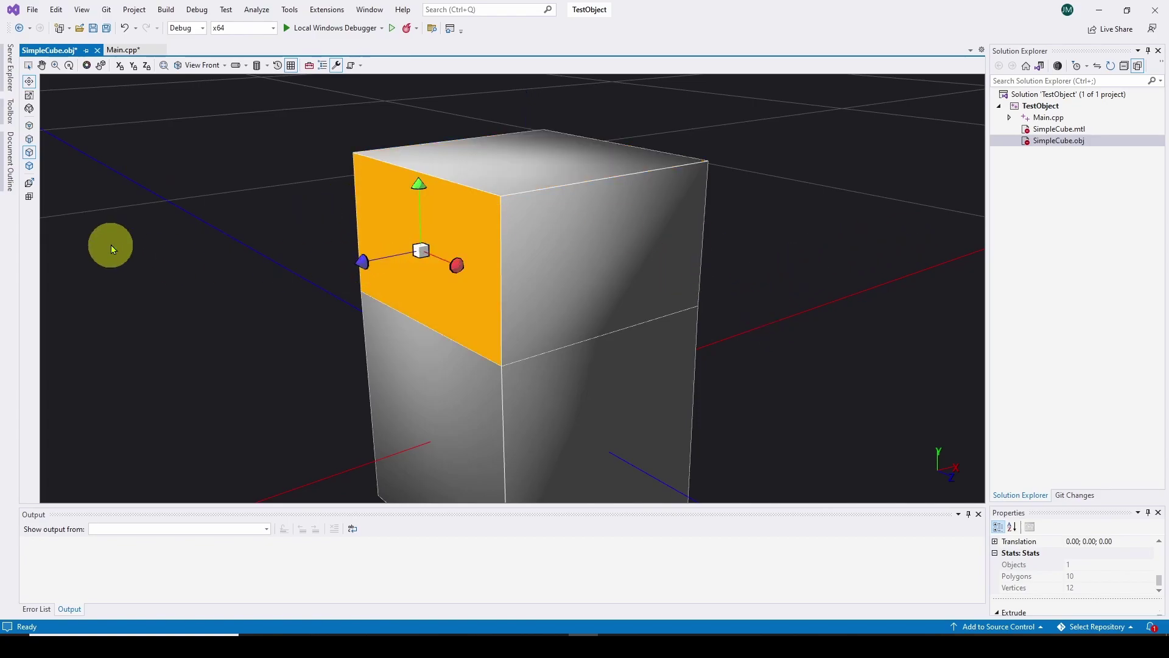
left_click(39, 197)
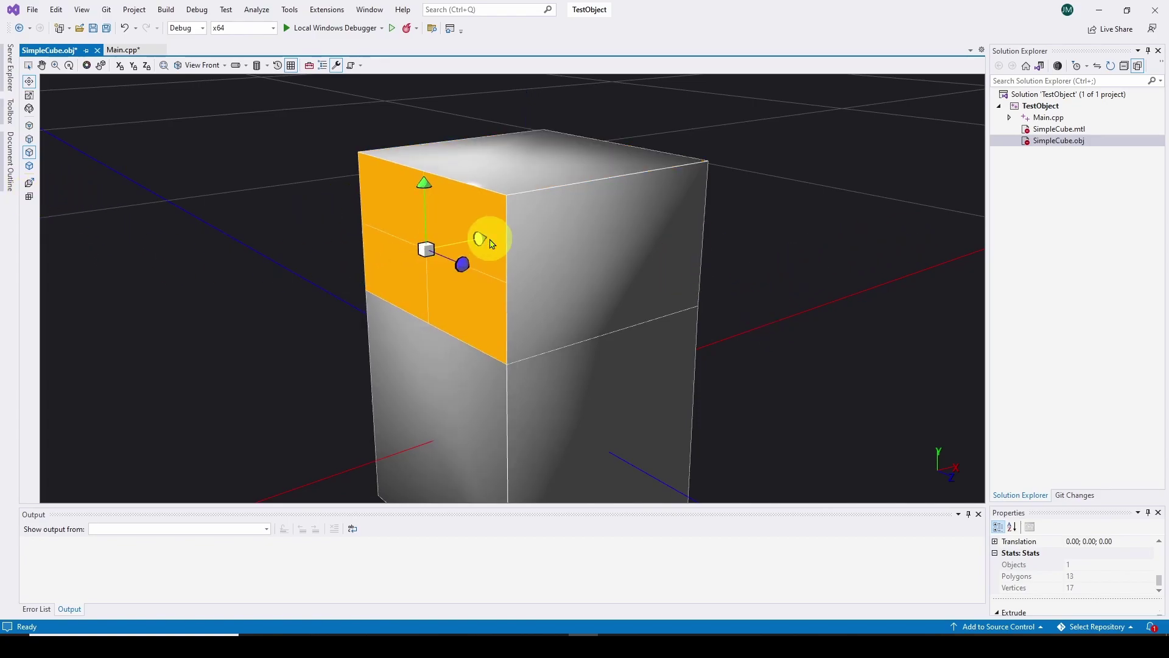
left_click(29, 183)
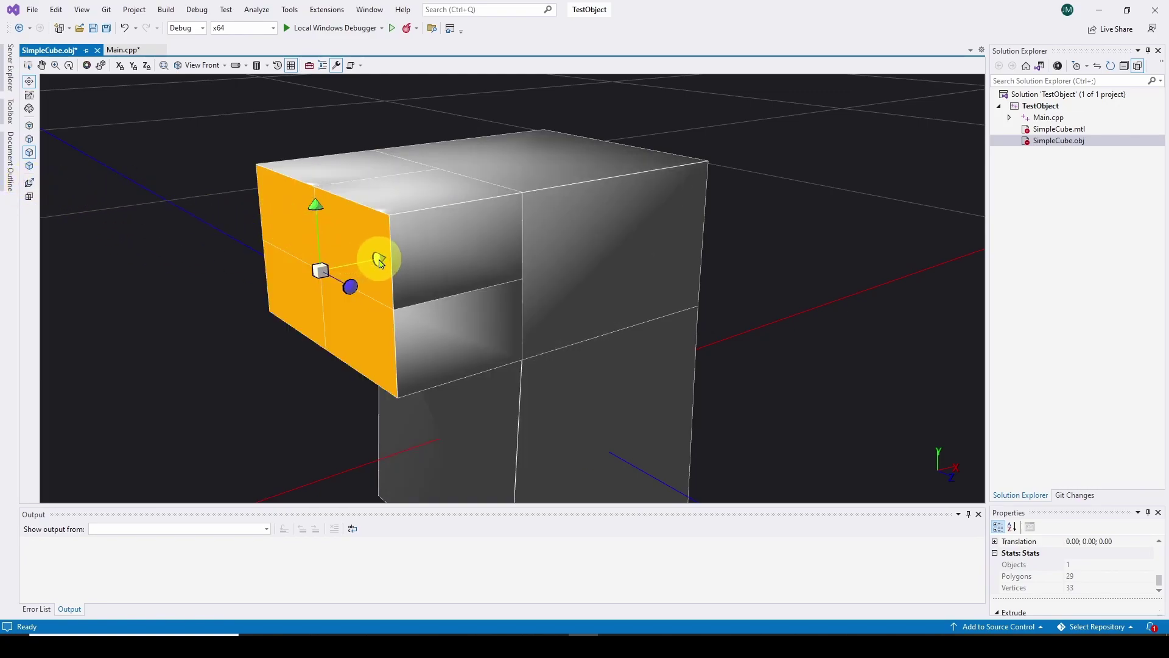
mouse_move(379, 261)
left_mouse_down()
mouse_move(195, 293)
mouse_move(392, 253)
left_mouse_up()
middle_click_drag(277, 263, 272, 277)
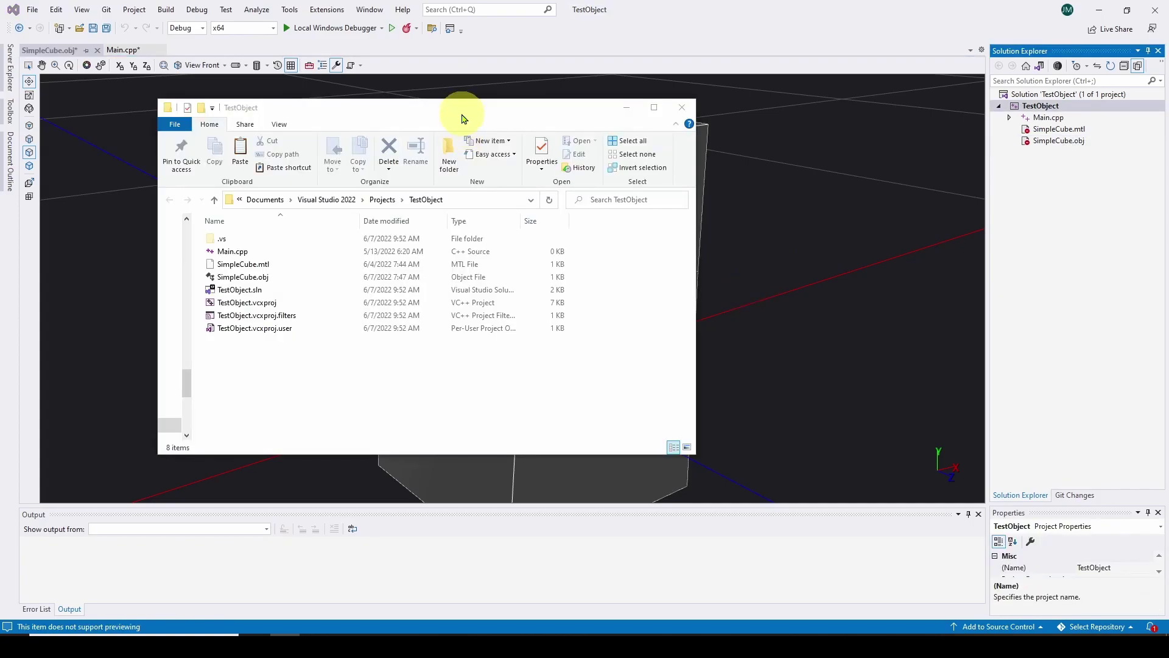
Move City.jpg from OBJ Temp into the TestObject folder and close the OBJ Temp window
left_click_drag(462, 117, 506, 117)
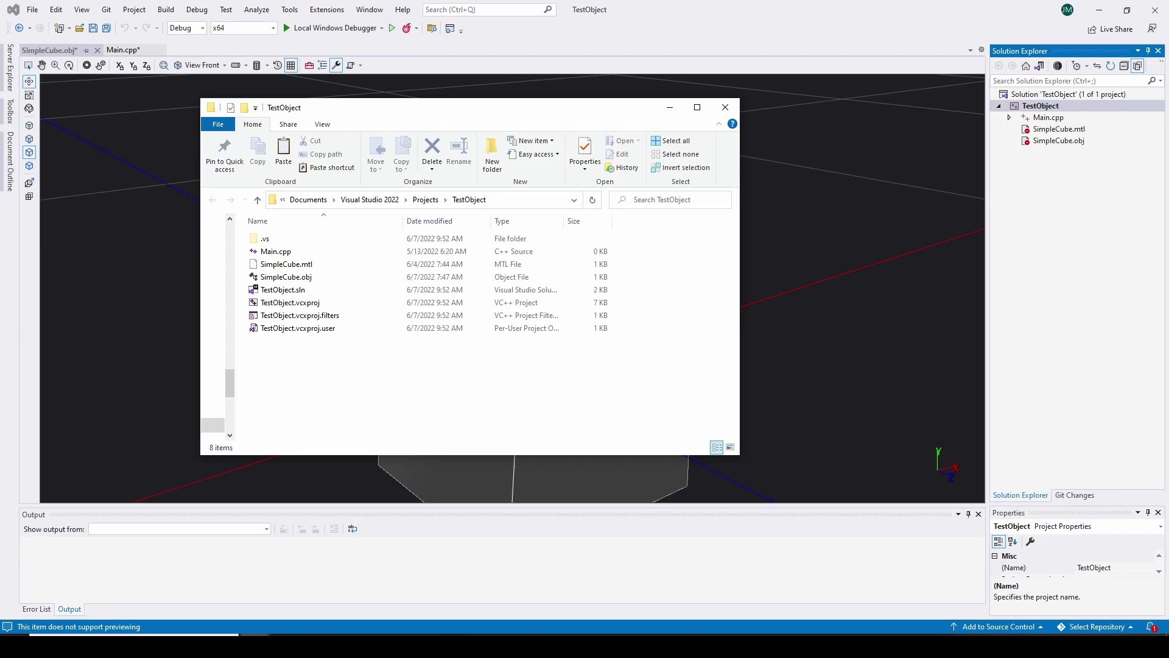
left_click_drag(1070, 191, 893, 198)
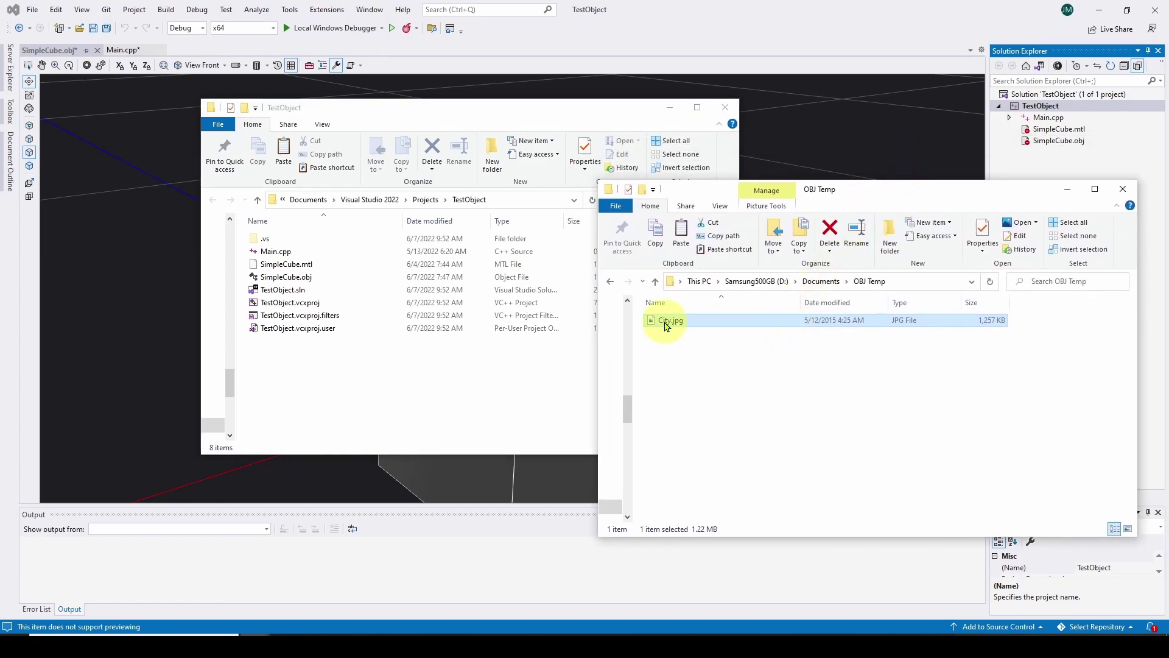
left_click_drag(666, 324, 310, 388)
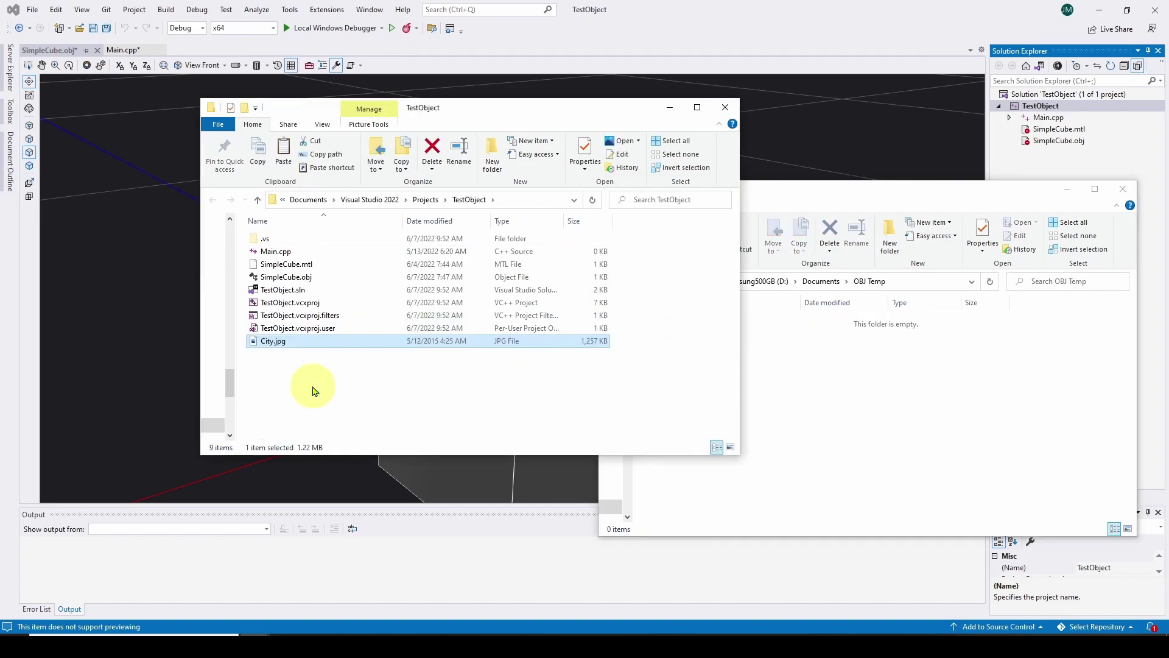
left_click(1123, 188)
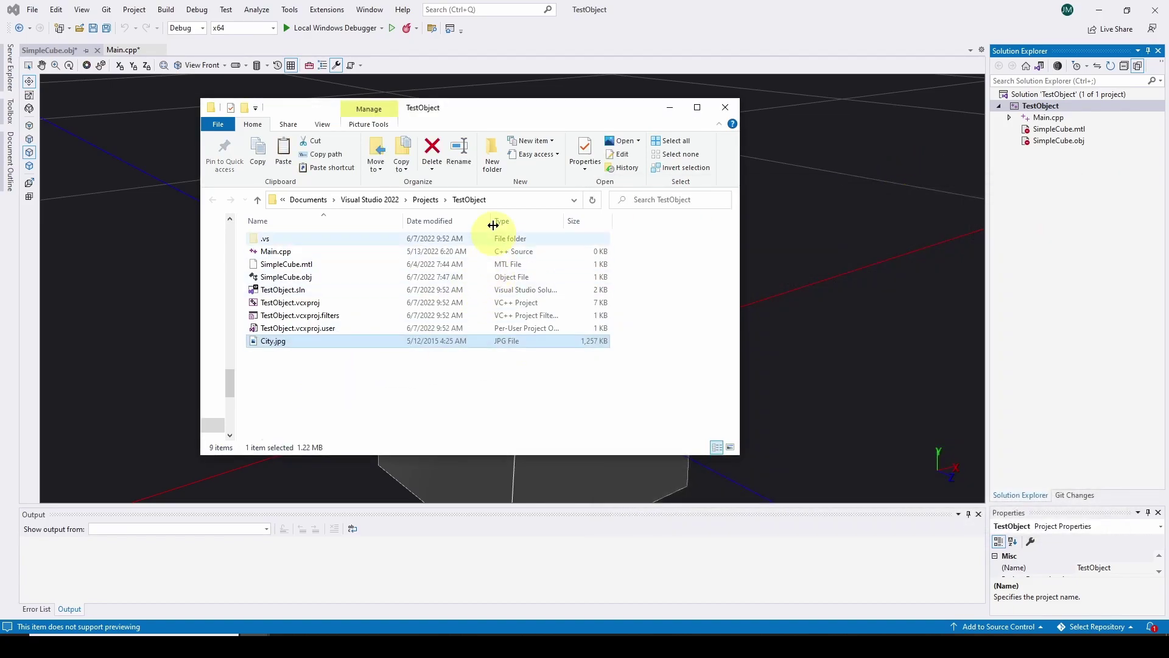
Open City.jpg from Solution Explorer, accepting the untrusted-source warning to load it
left_click(1110, 65)
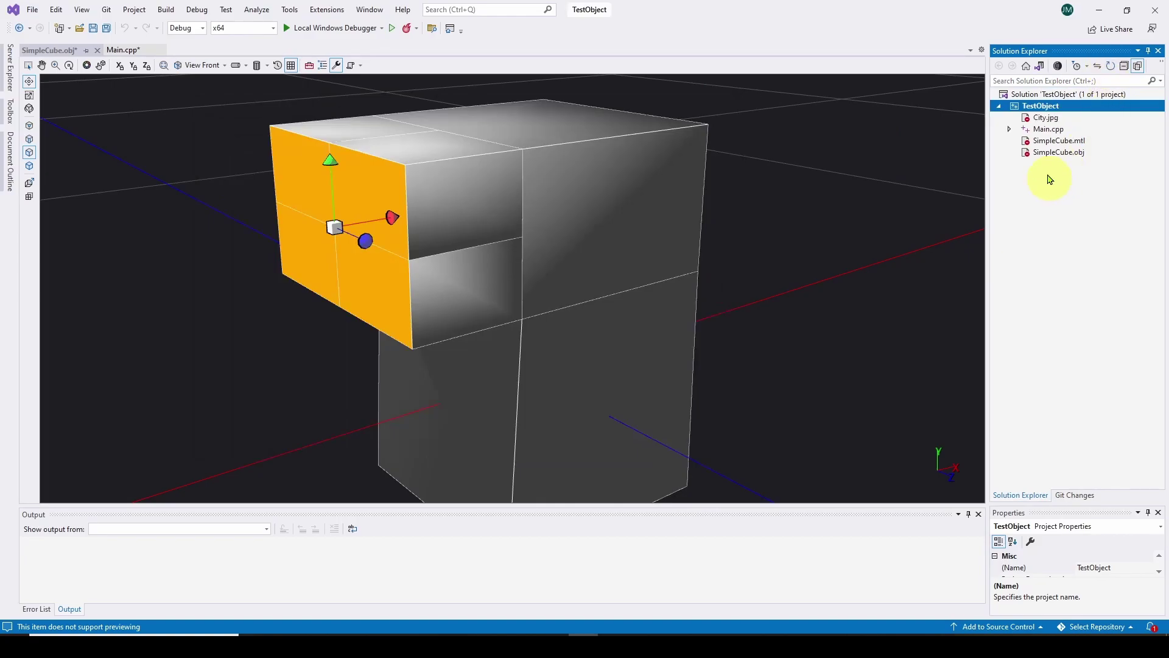
mouse_move(1048, 125)
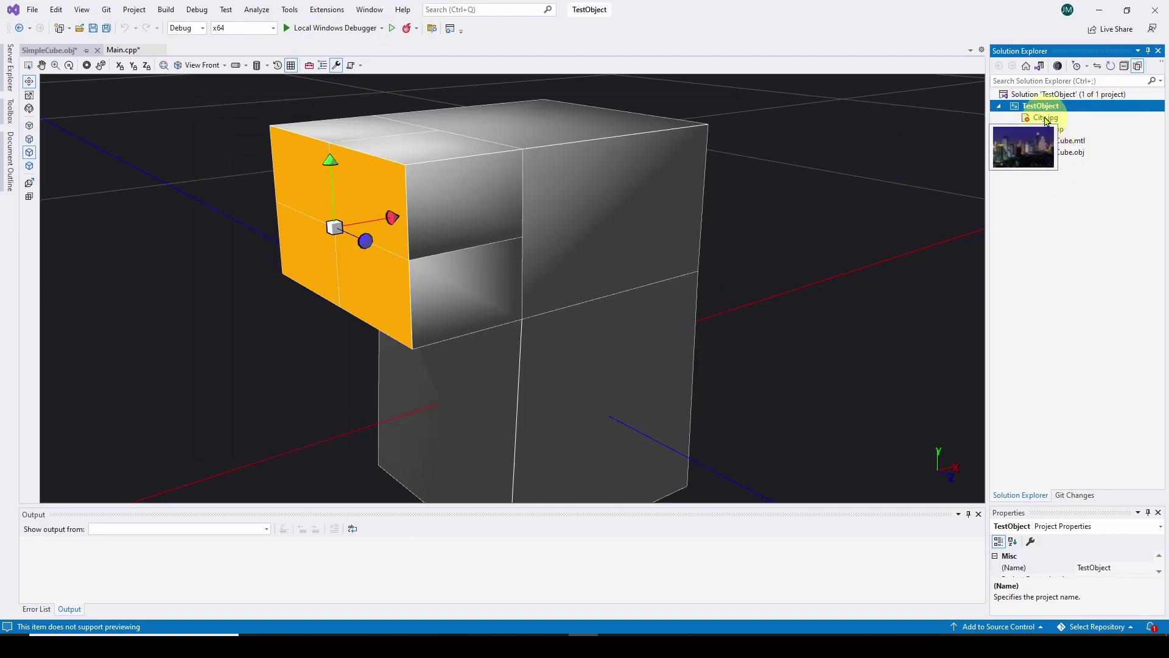
double_click(1045, 119)
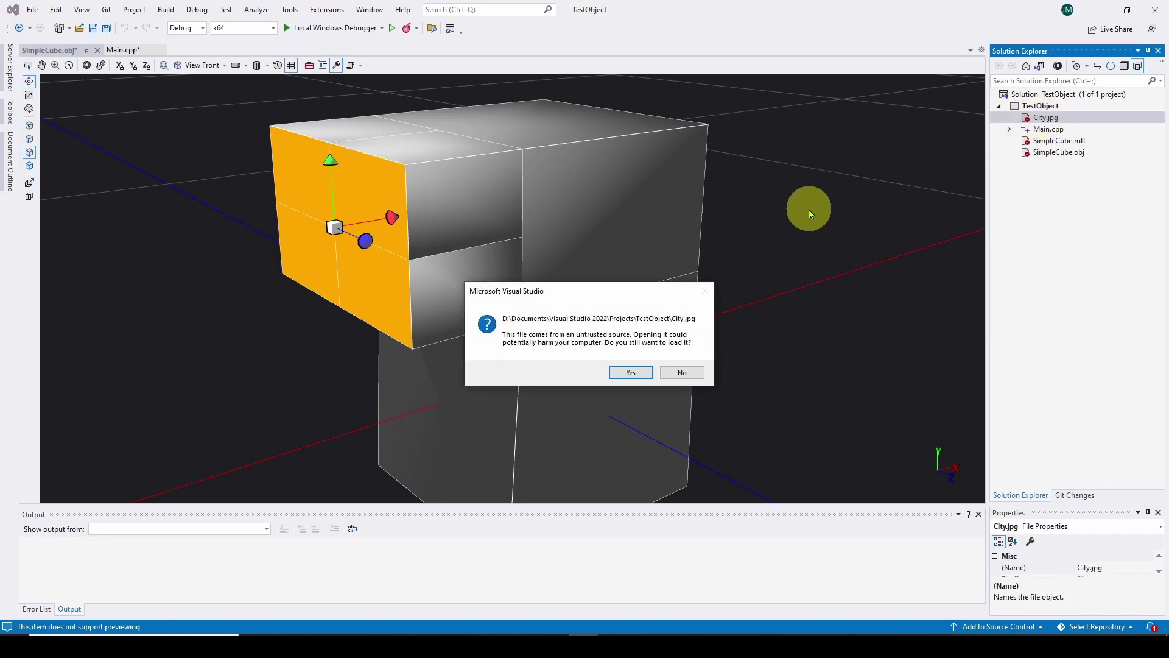
left_click(630, 373)
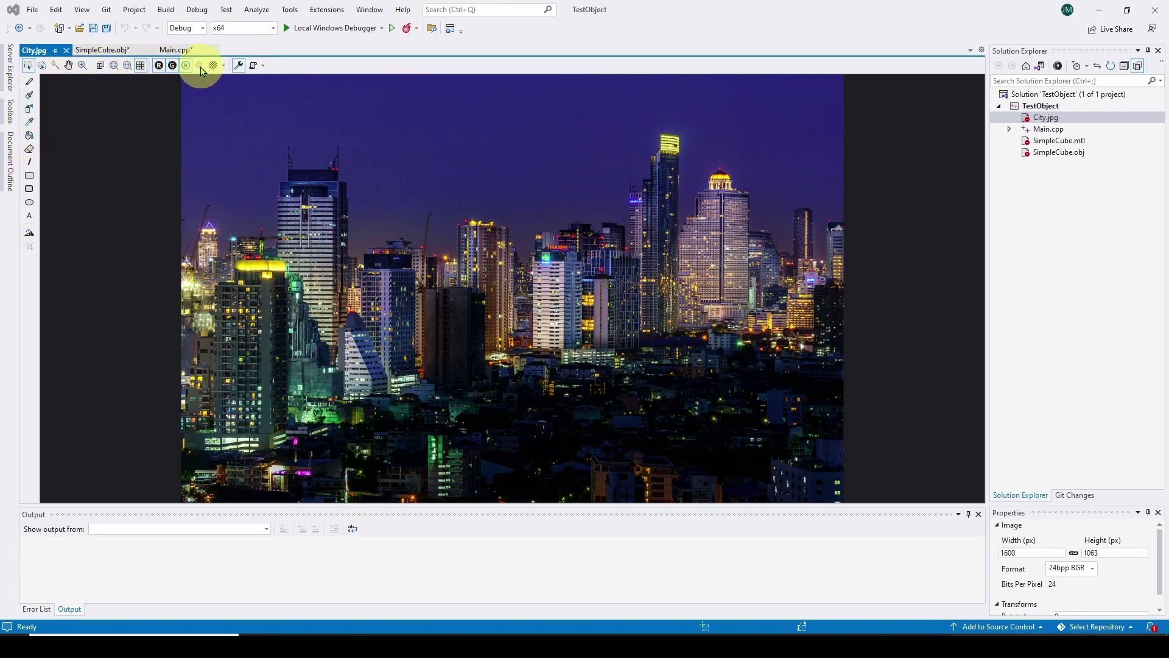
Draw two white rectangles: one in the upper-left sky, one above the central buildings
left_click(28, 176)
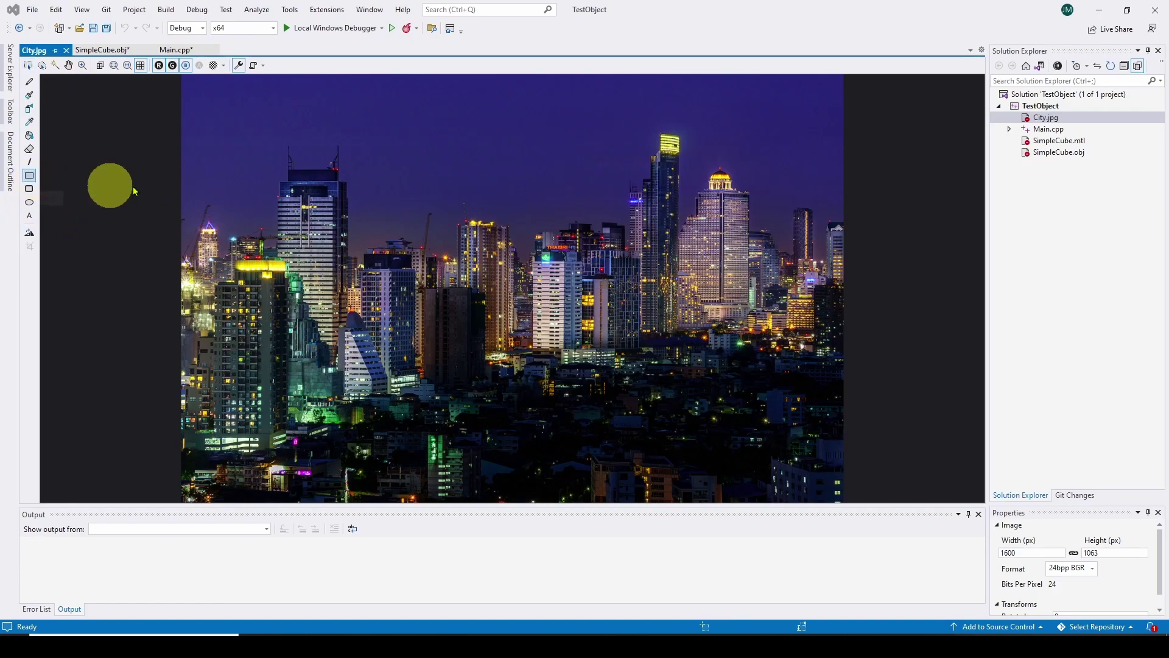
left_click_drag(204, 148, 313, 240)
mouse_move(451, 170)
left_mouse_down()
mouse_move(487, 218)
mouse_move(594, 286)
left_mouse_up()
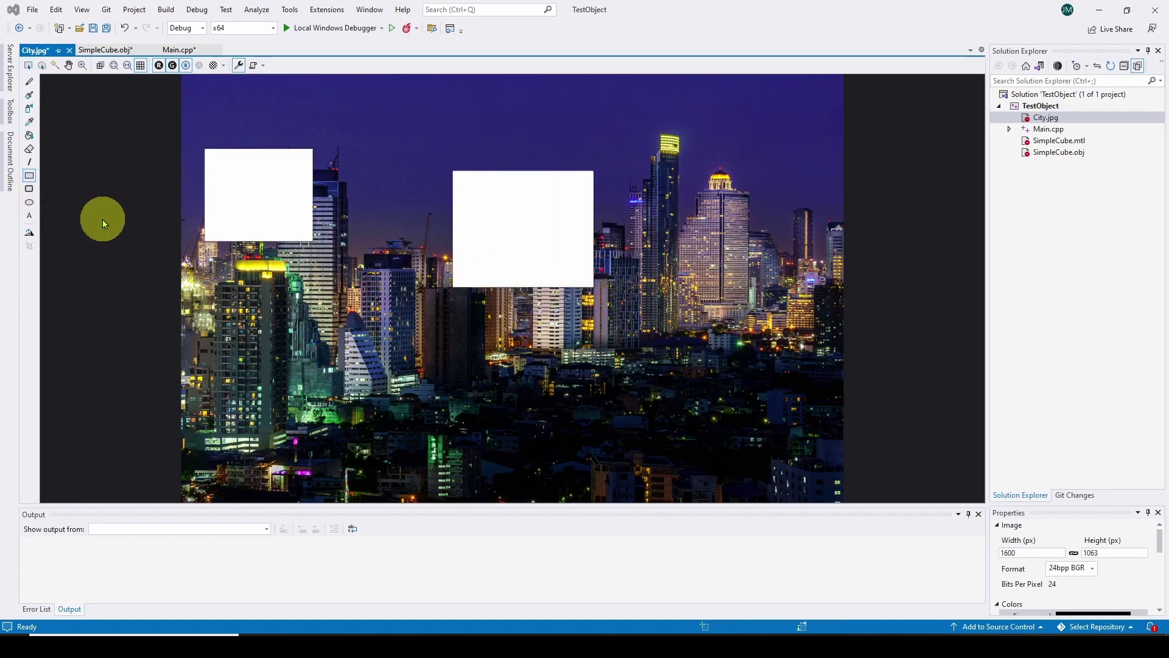
Draw a white rounded rectangle over the sky on the right
left_click(29, 190)
left_click_drag(676, 175, 734, 282)
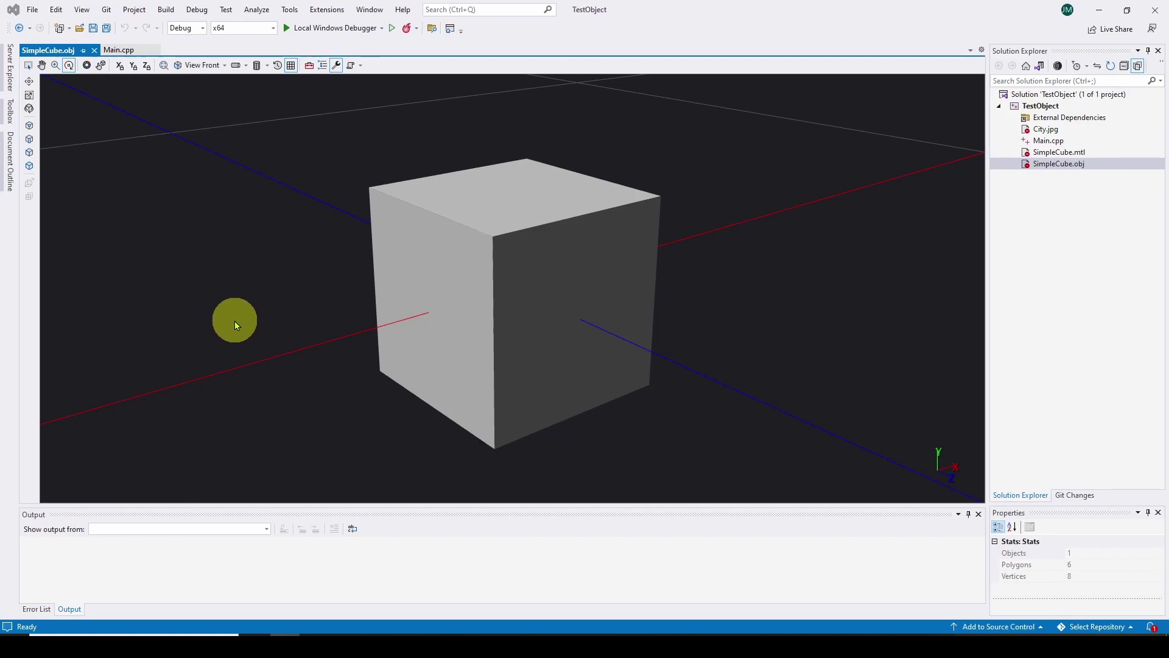
Orbit the view slightly around the restored SimpleCube.obj cube
left_click_drag(273, 316, 283, 319)
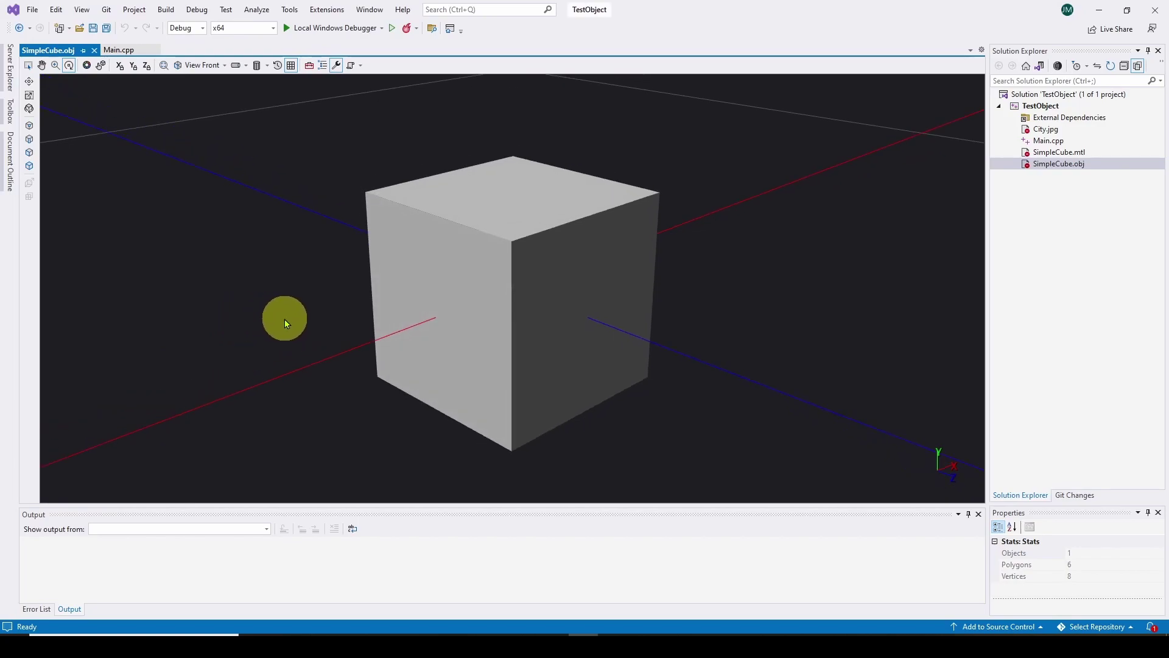